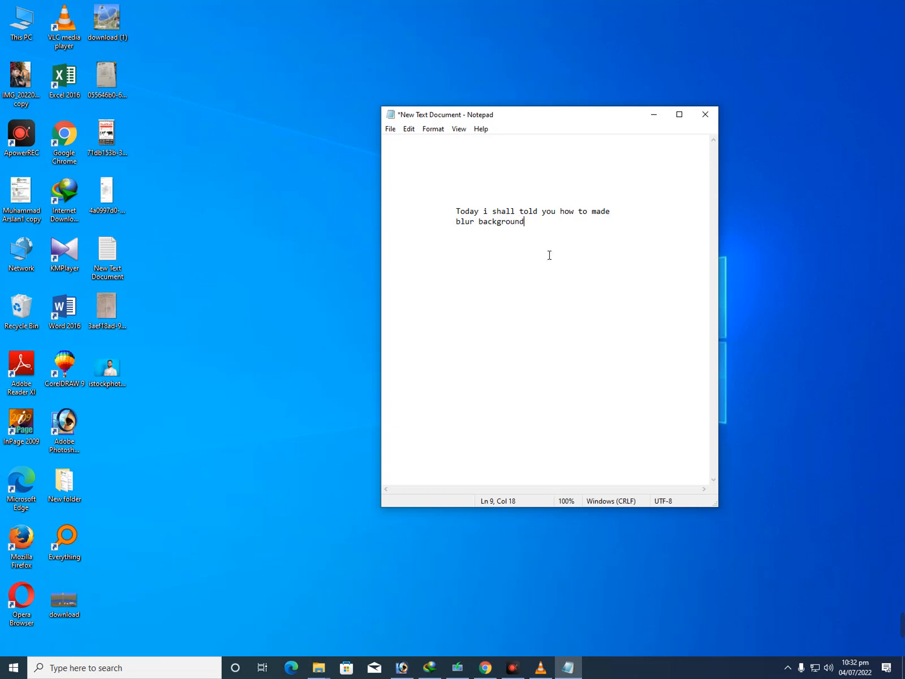
# Minimize the Notepad note and switch to Photoshop, where the portrait photo is open
pyautogui.click(654, 114)
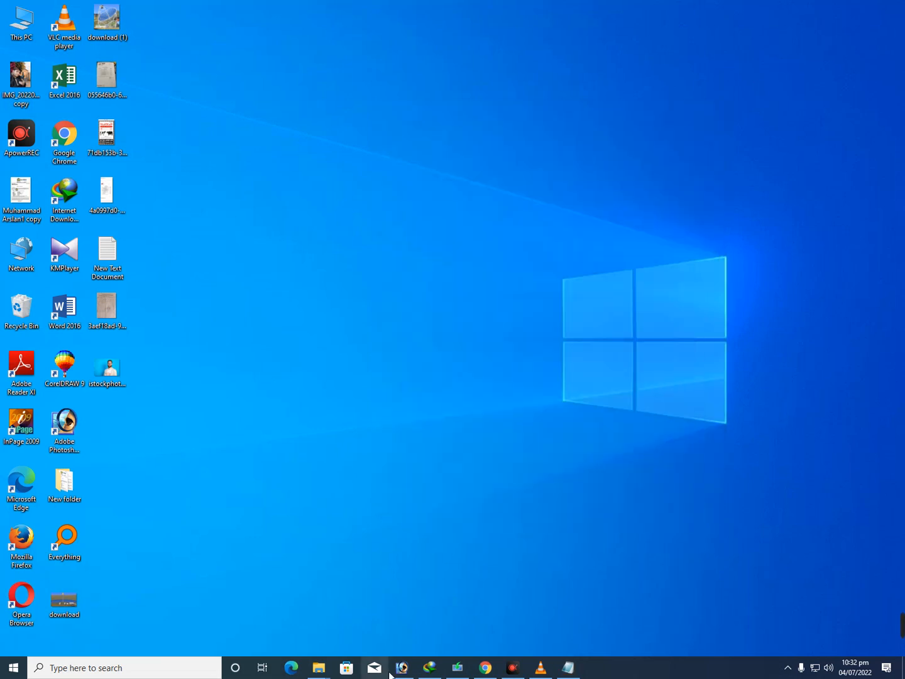
pyautogui.click(458, 668)
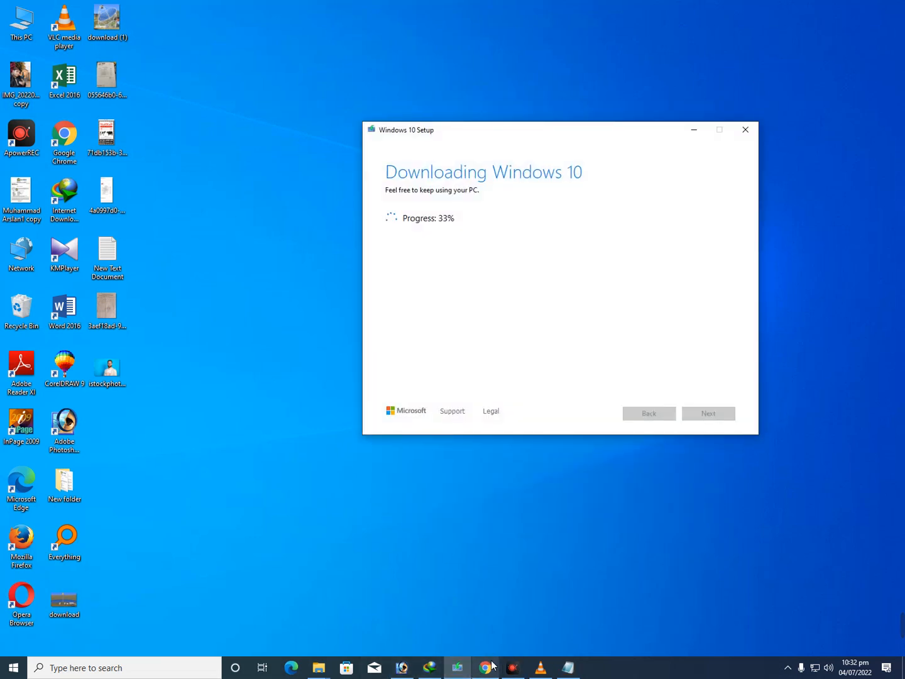
pyautogui.click(403, 668)
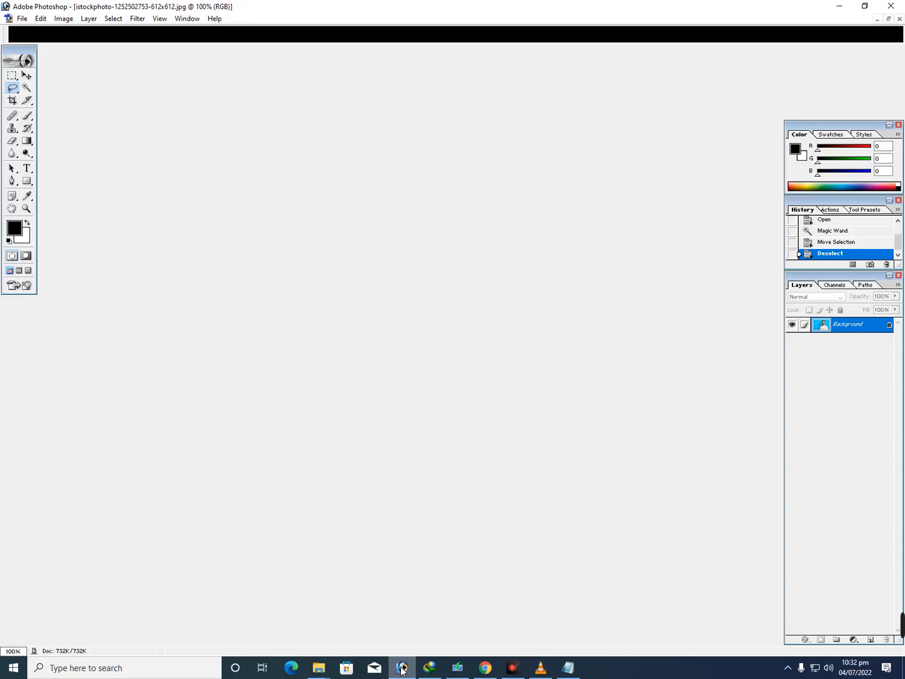
pyautogui.click(13, 87)
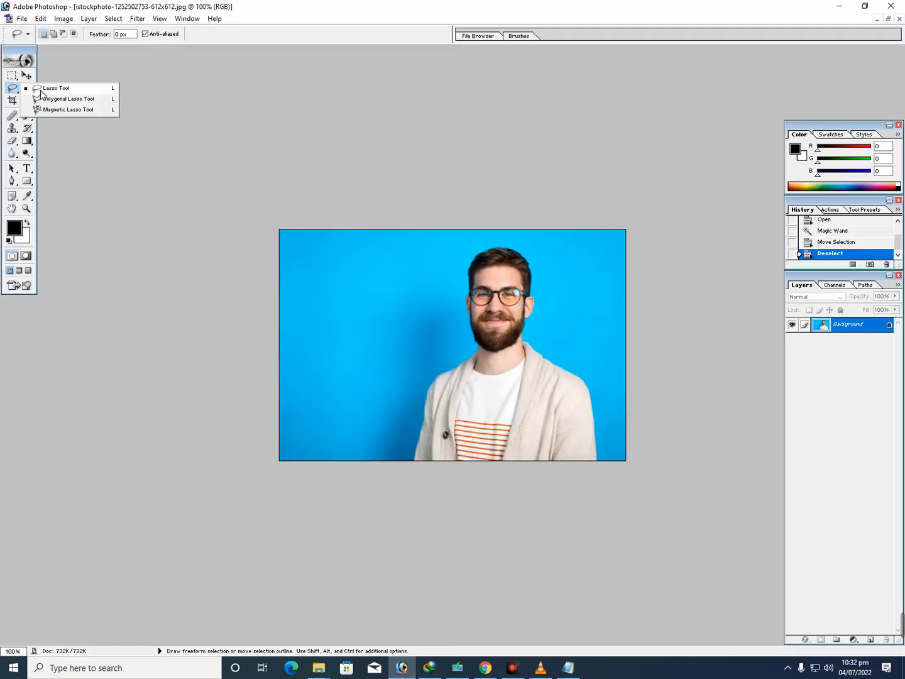
pyautogui.click(96, 111)
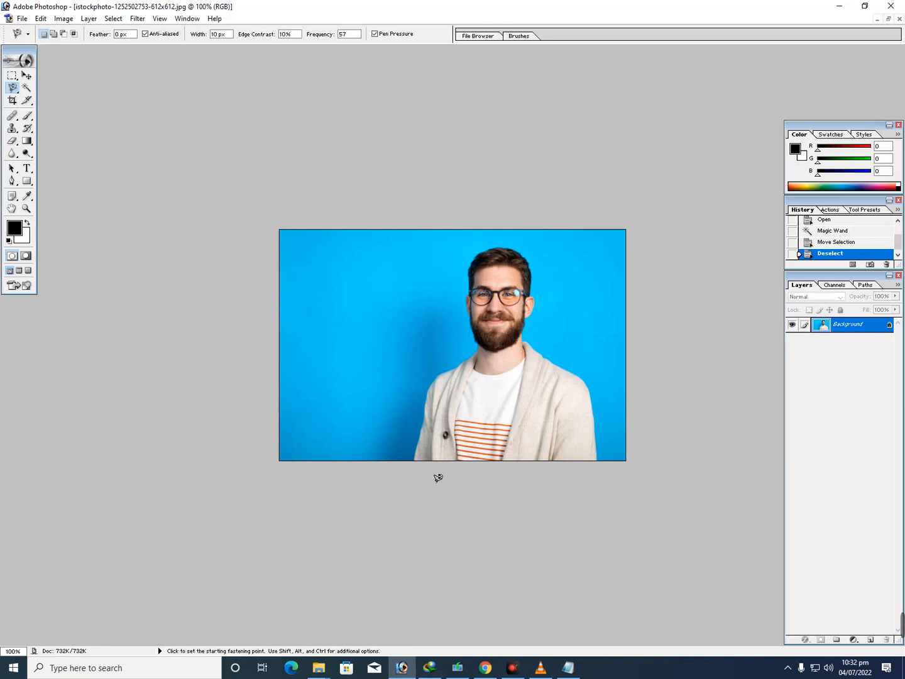
pyautogui.click(413, 459)
pyautogui.doubleClick(479, 325)
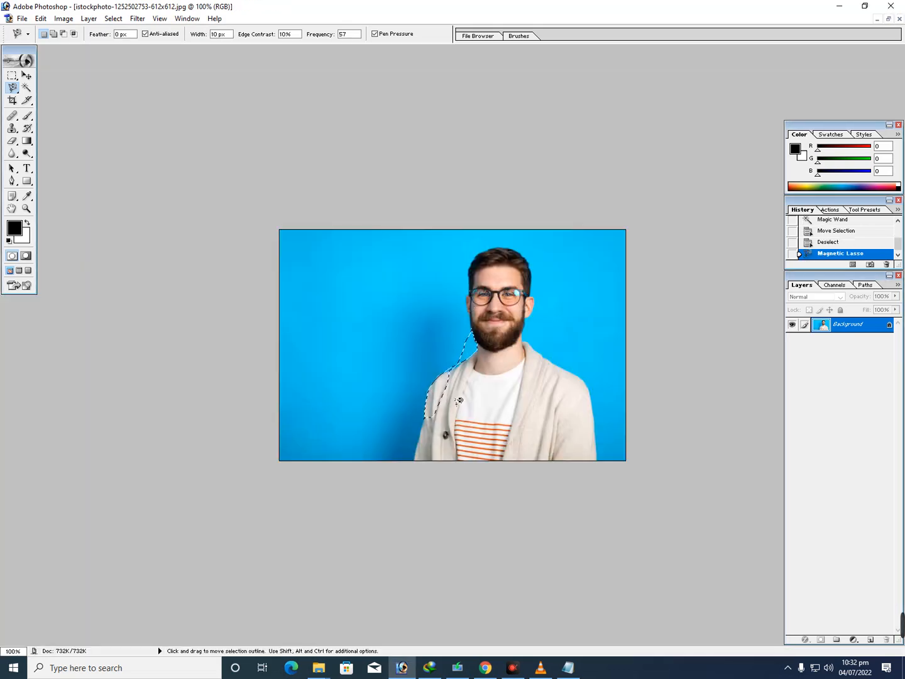
pyautogui.hotkey('ctrl', 'd')
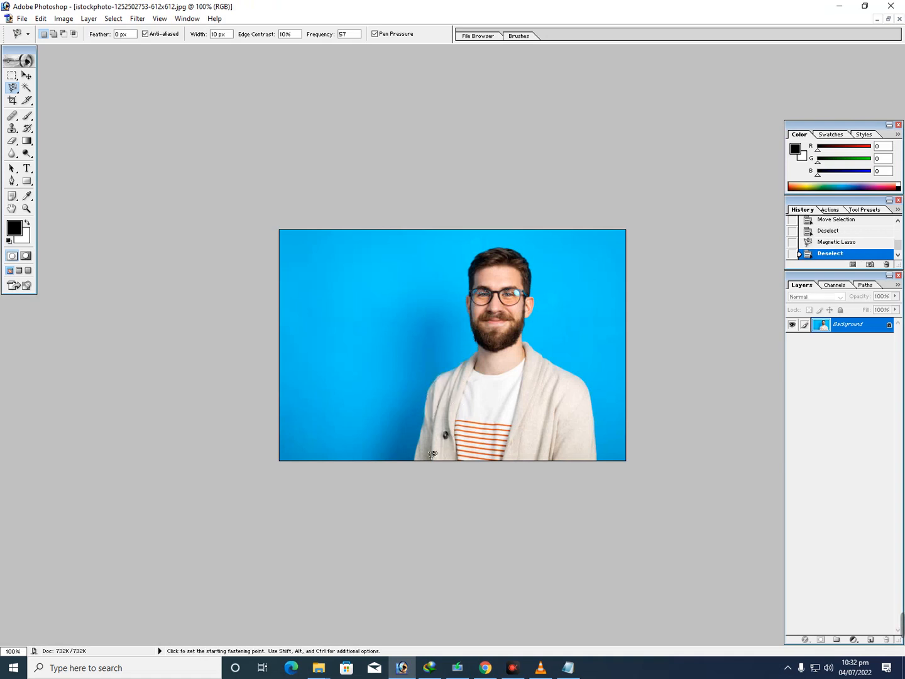
# Trace the man's jacket, shoulders and head with the Polygonal Lasso, closing the selection along the photo's lower edge
pyautogui.moveTo(13, 88); pyautogui.dragTo(54, 97)
pyautogui.hotkey('ctrl', '+')
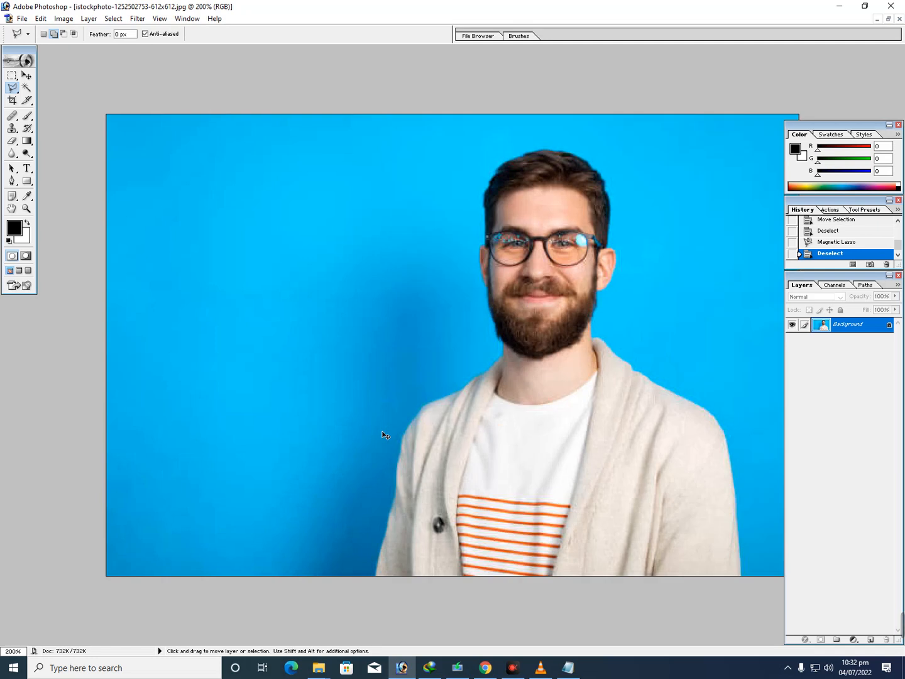
pyautogui.click(378, 574)
pyautogui.click(383, 546)
pyautogui.click(387, 520)
pyautogui.click(395, 496)
pyautogui.press('BackSpace')
pyautogui.press('BackSpace')
pyautogui.press('BackSpace')
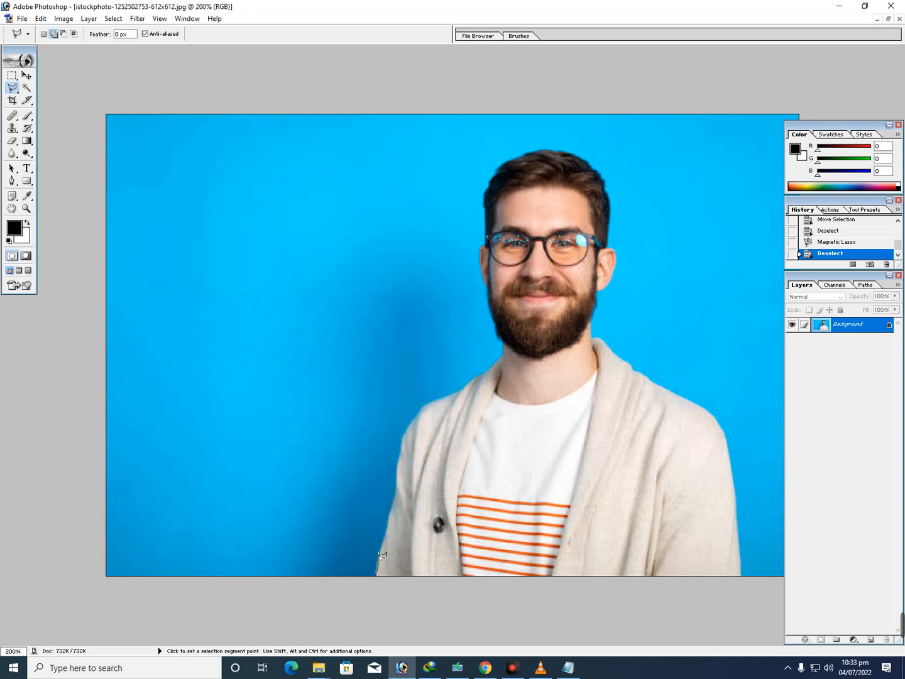
pyautogui.click(381, 541)
pyautogui.click(390, 516)
pyautogui.click(398, 454)
pyautogui.click(422, 414)
pyautogui.click(447, 398)
pyautogui.click(475, 386)
pyautogui.click(557, 150)
pyautogui.click(586, 161)
pyautogui.click(606, 187)
pyautogui.click(610, 221)
pyautogui.click(608, 239)
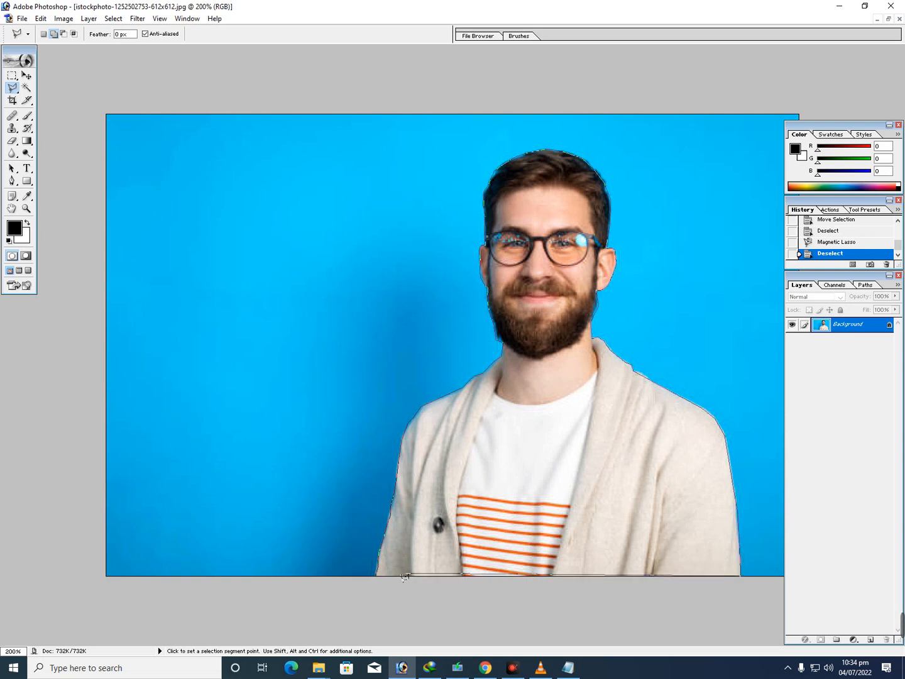
pyautogui.click(379, 578)
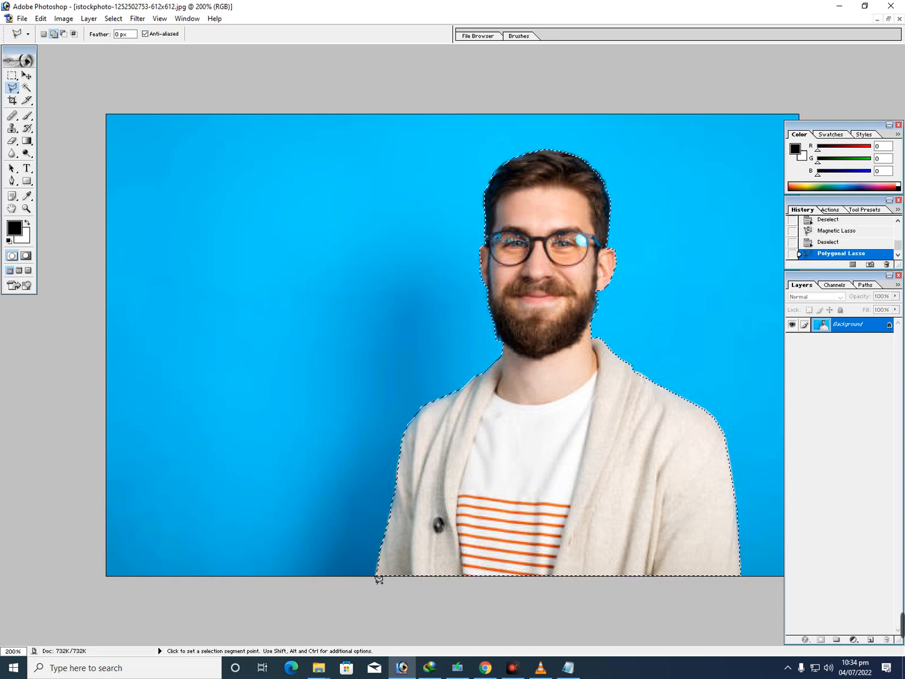
# Add an indented line "first select pic then contro" below "blur background" in the Notepad note, and return to Photoshop
pyautogui.click(569, 668)
pyautogui.press('Return')
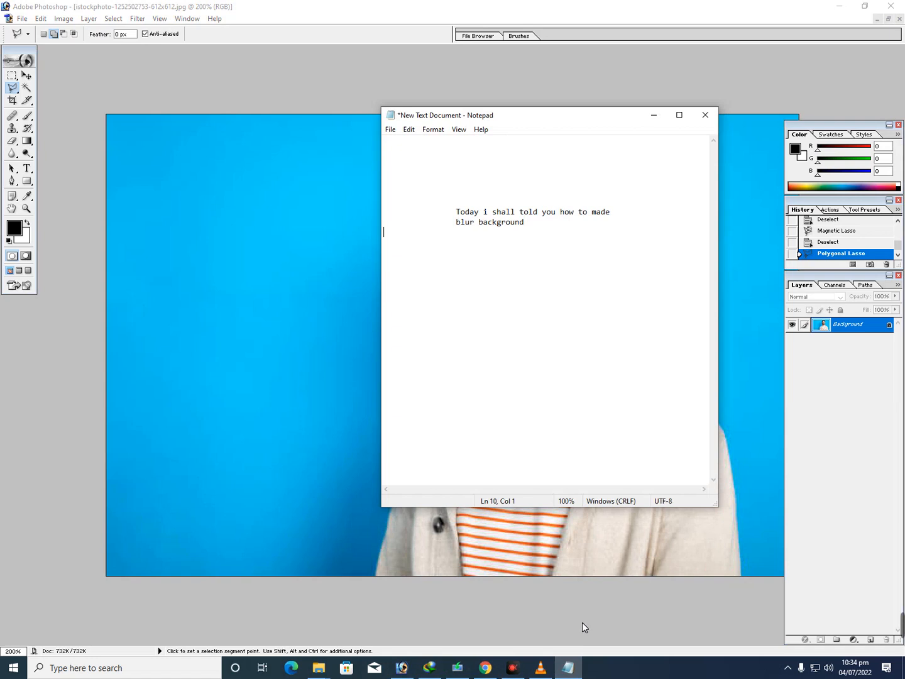
pyautogui.press('Tab')
pyautogui.press('Tab')
pyautogui.write('first select pic the')
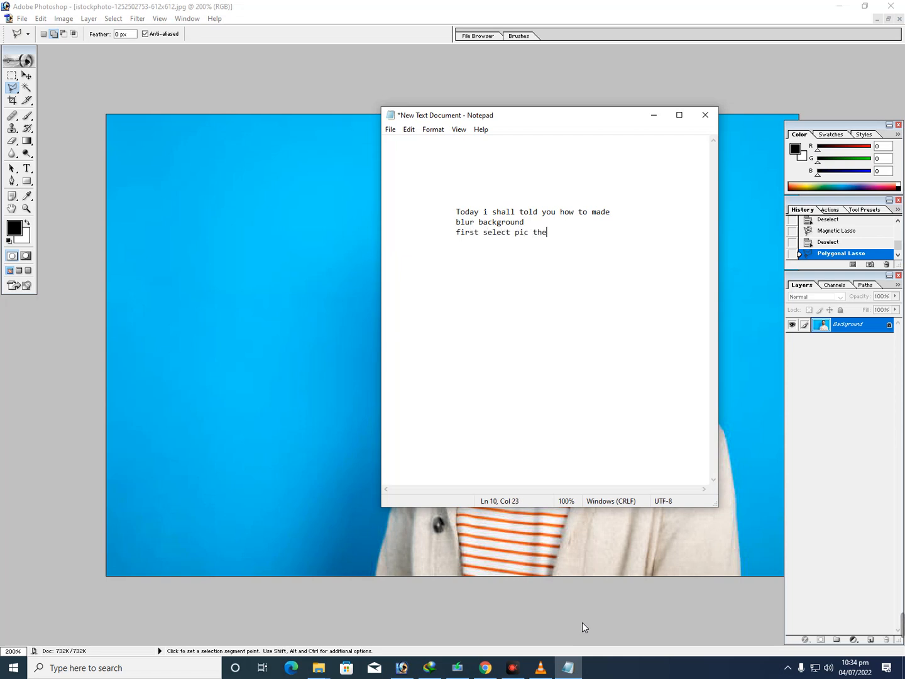
pyautogui.write('n cong')
pyautogui.press('BackSpace')
pyautogui.write('tro')
pyautogui.click(654, 116)
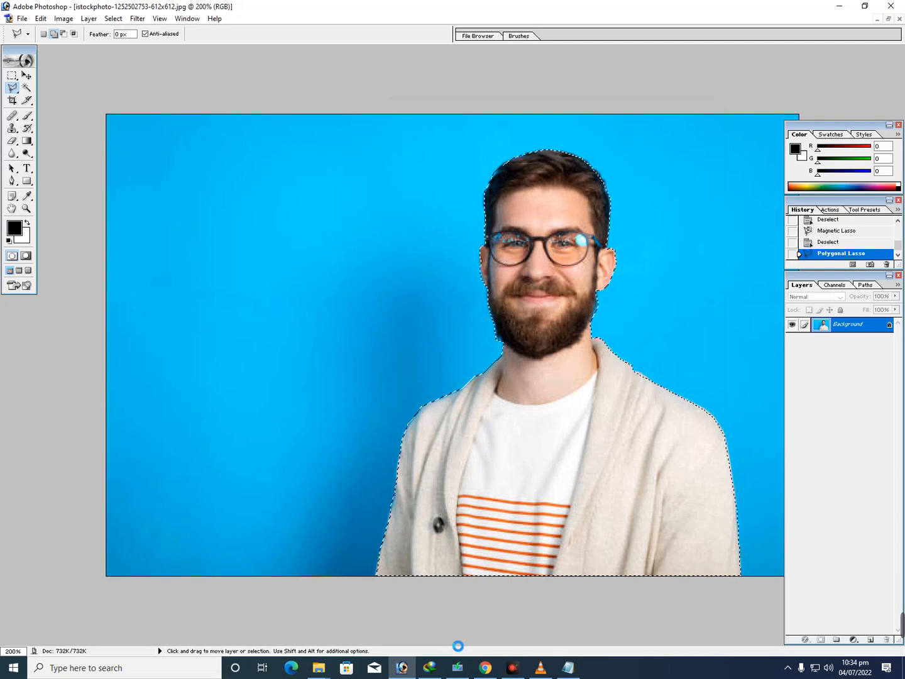
# Copy the selected man onto a new layer and hide the Background layer
pyautogui.hotkey('ctrl', 'j')
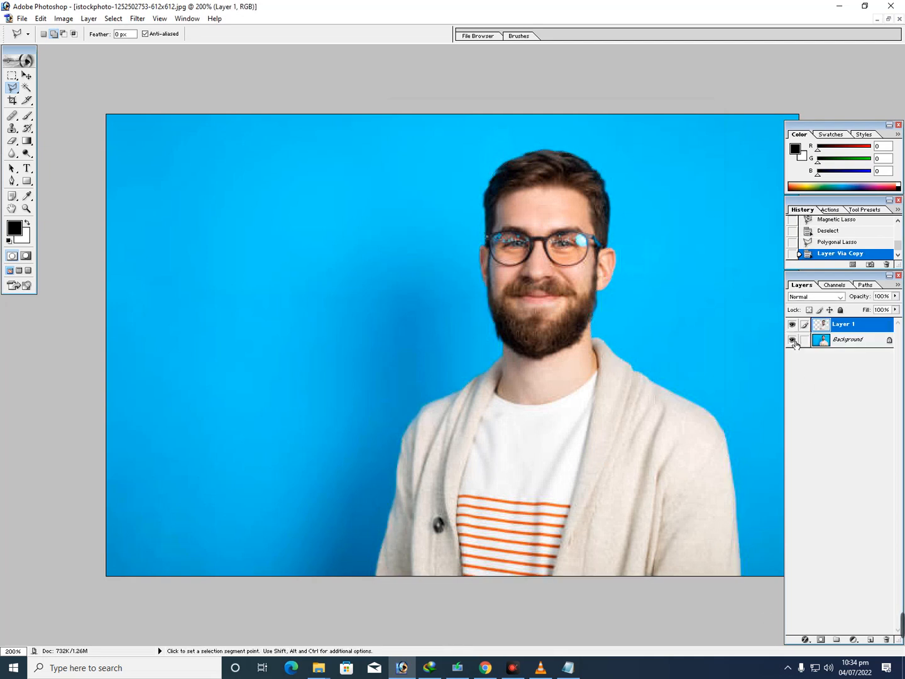
pyautogui.click(792, 340)
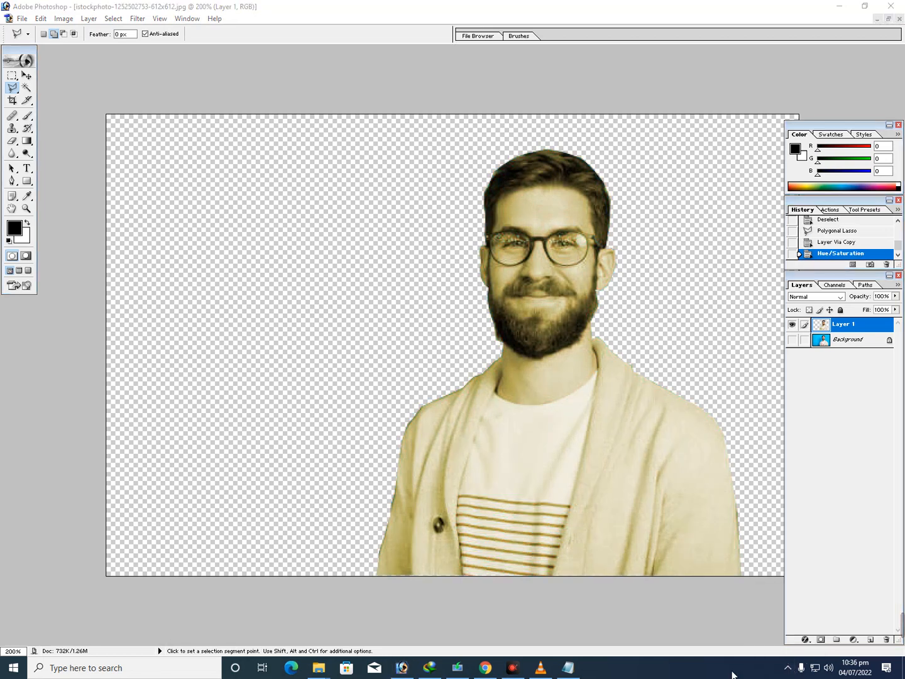
# Move the man's cutout horizontally to about the middle of the canvas
pyautogui.click(26, 75)
pyautogui.moveTo(535, 433); pyautogui.dragTo(425, 434)
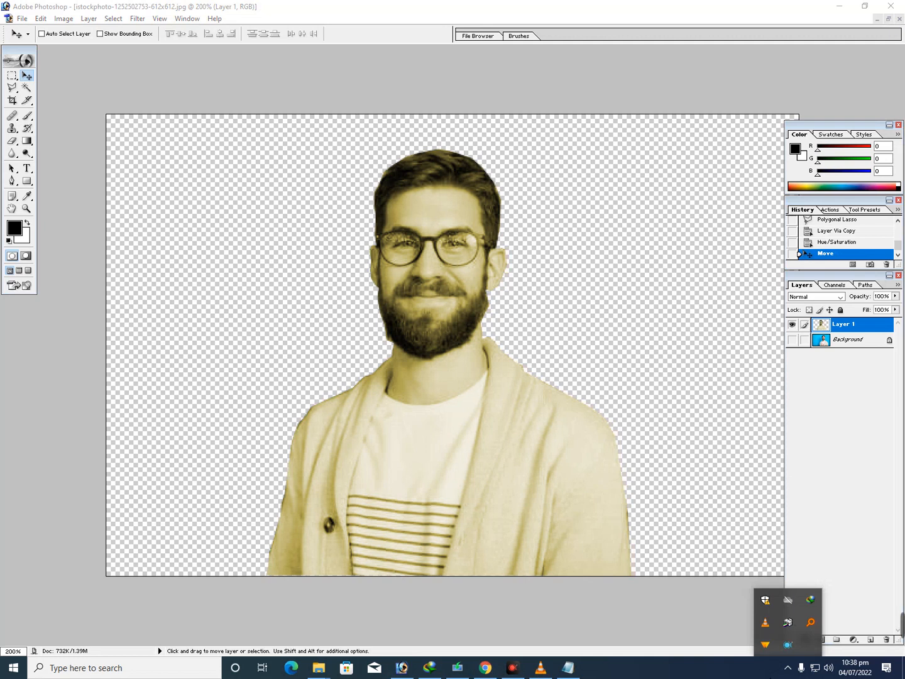
# Copy the waterfall photo with the wooden walkway from Unsplash in Chrome and paste it into the Photoshop portrait document
pyautogui.click(496, 668)
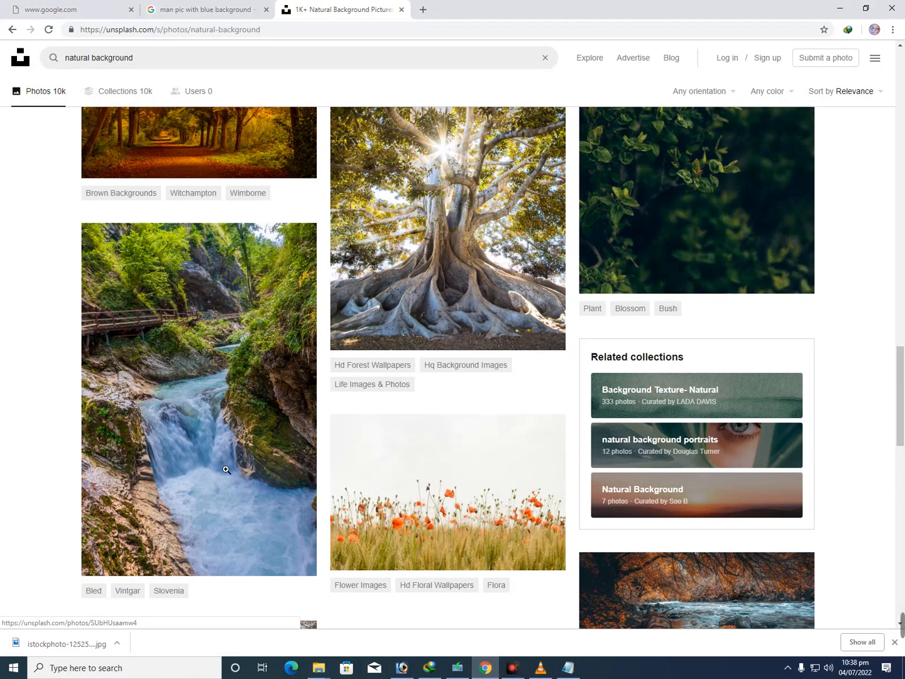
pyautogui.rightClick(227, 476)
pyautogui.click(264, 564)
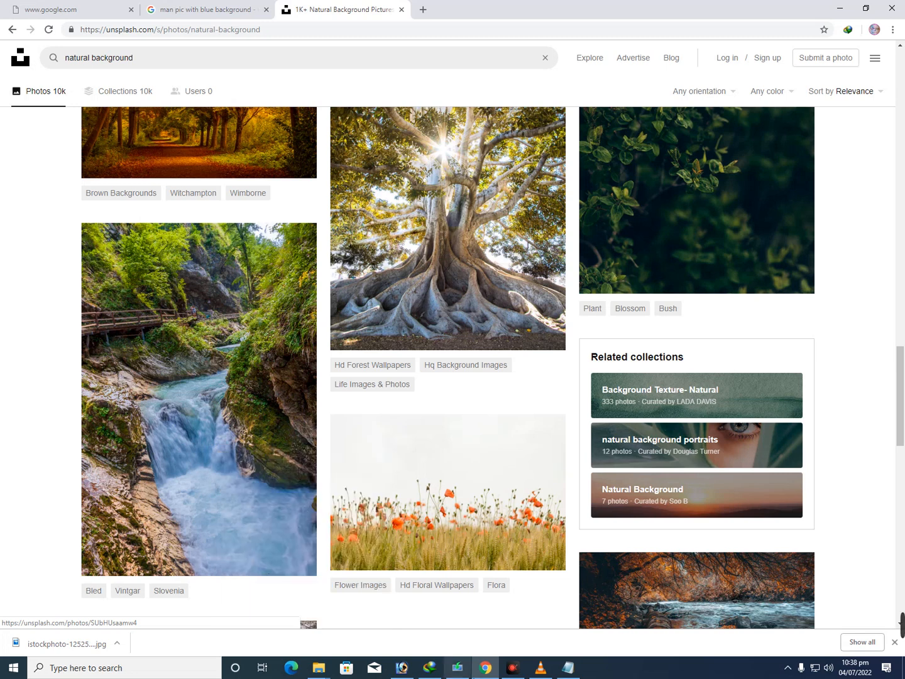
pyautogui.click(402, 668)
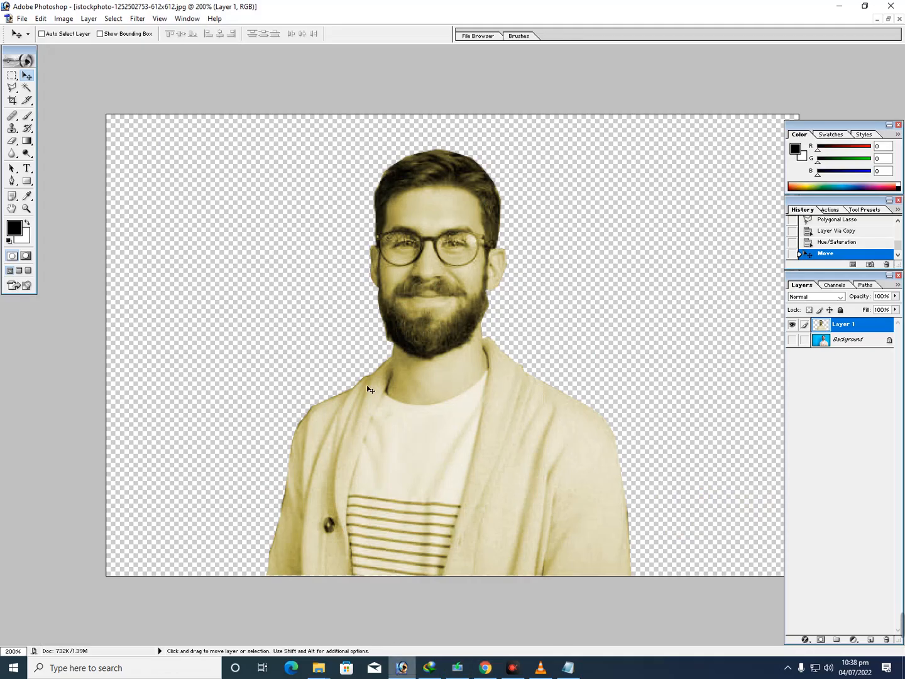
pyautogui.hotkey('ctrl', 'v')
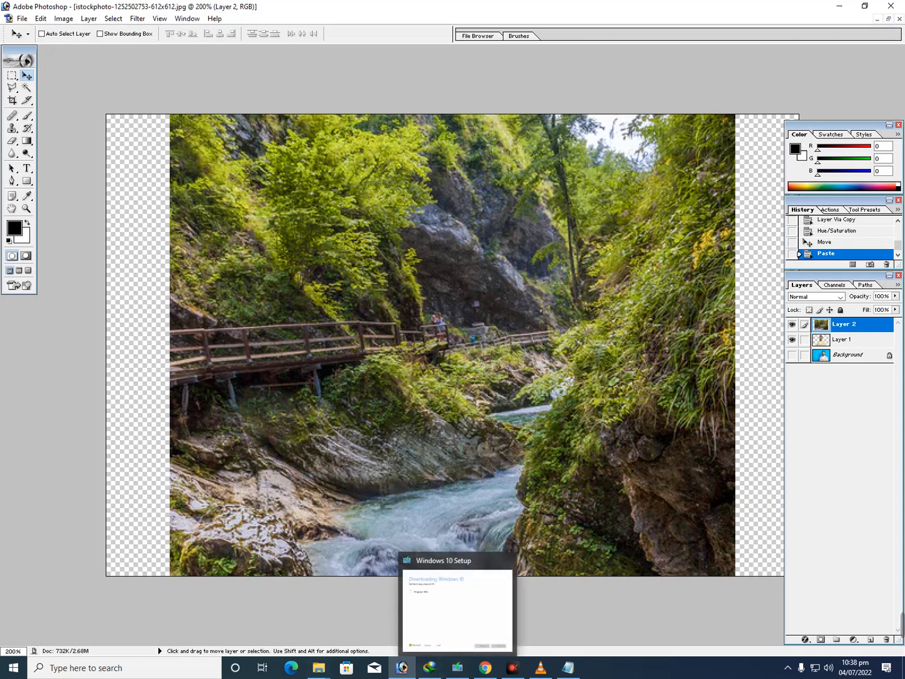
# Scale the pasted waterfall layer proportionally to about 66.1% and position it over the man, slightly below the canvas's upper edge
pyautogui.hotkey('ctrl', 't')
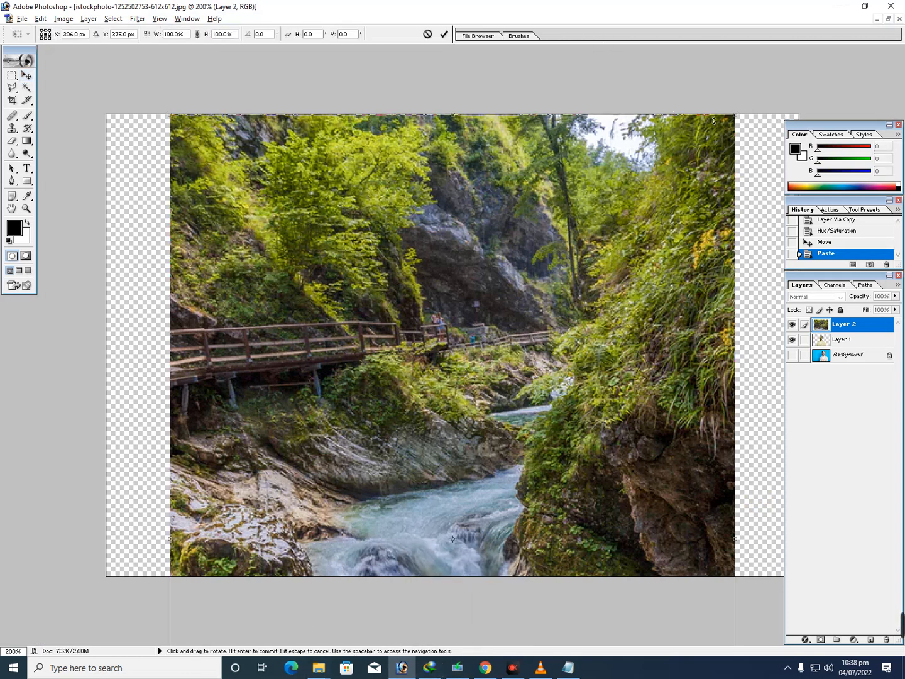
pyautogui.moveTo(170, 116); pyautogui.dragTo(297, 268)
pyautogui.moveTo(386, 444); pyautogui.dragTo(371, 271)
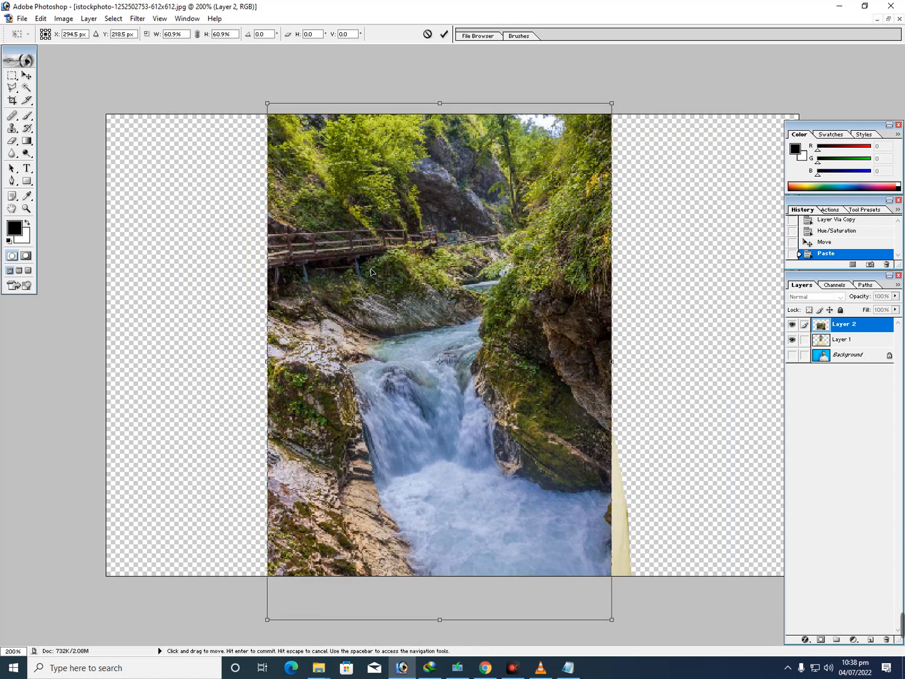
pyautogui.moveTo(615, 621); pyautogui.dragTo(638, 643)
pyautogui.moveTo(544, 518); pyautogui.dragTo(557, 517)
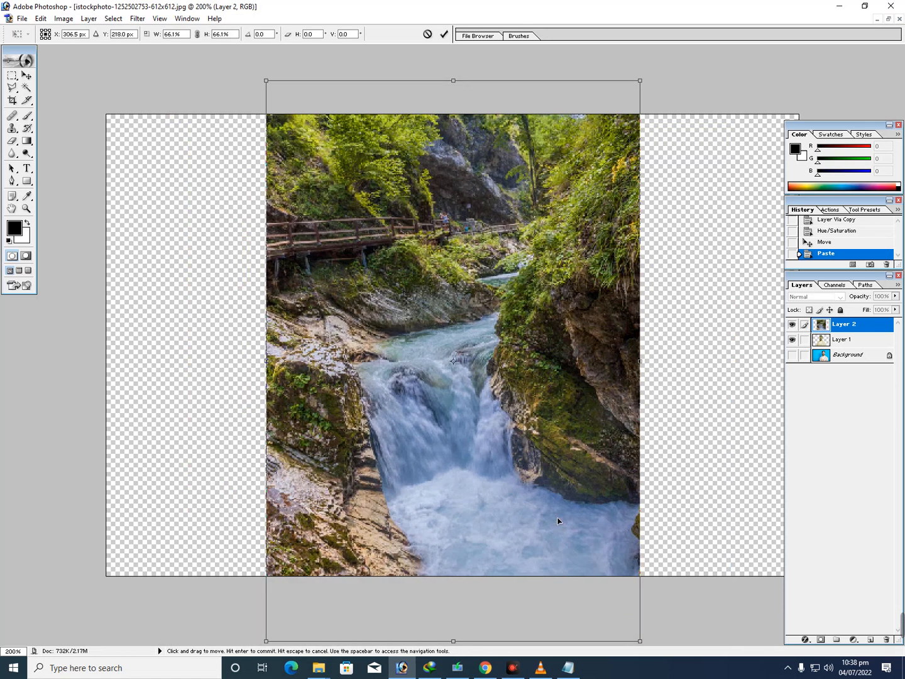
pyautogui.press('Return')
pyautogui.moveTo(558, 342); pyautogui.dragTo(561, 353)
# Scale the waterfall layer to about 85.9% width and 81.6% height, fitting it within the canvas height over the man
pyautogui.hotkey('ctrl', 't')
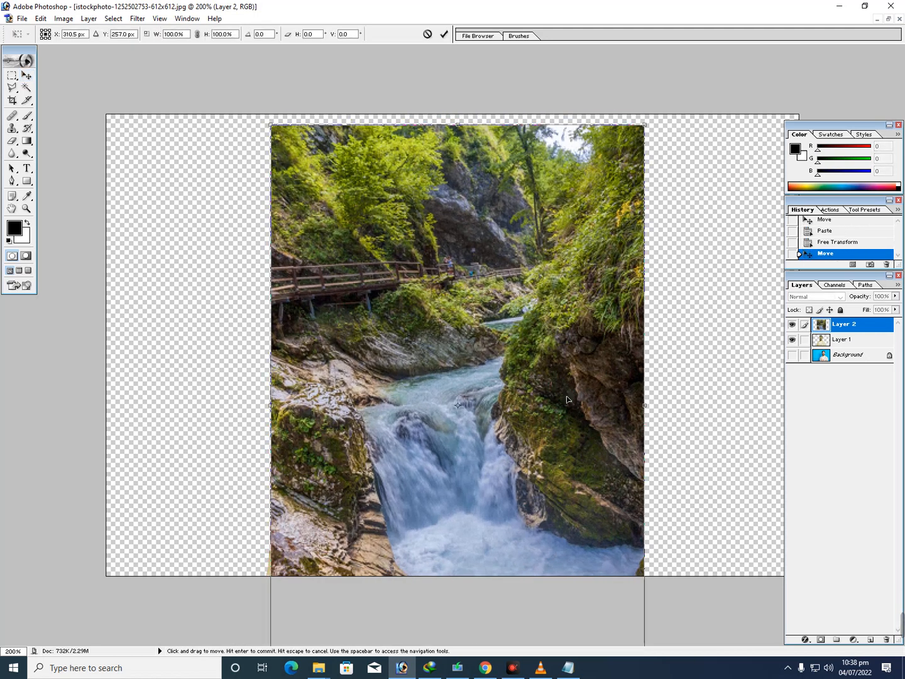
pyautogui.moveTo(650, 131); pyautogui.dragTo(614, 207)
pyautogui.moveTo(538, 426); pyautogui.dragTo(577, 331)
pyautogui.moveTo(656, 117)
pyautogui.mouseDown()
pyautogui.moveTo(644, 132)
pyautogui.moveTo(656, 125)
pyautogui.mouseUp()
pyautogui.moveTo(518, 262); pyautogui.dragTo(503, 264)
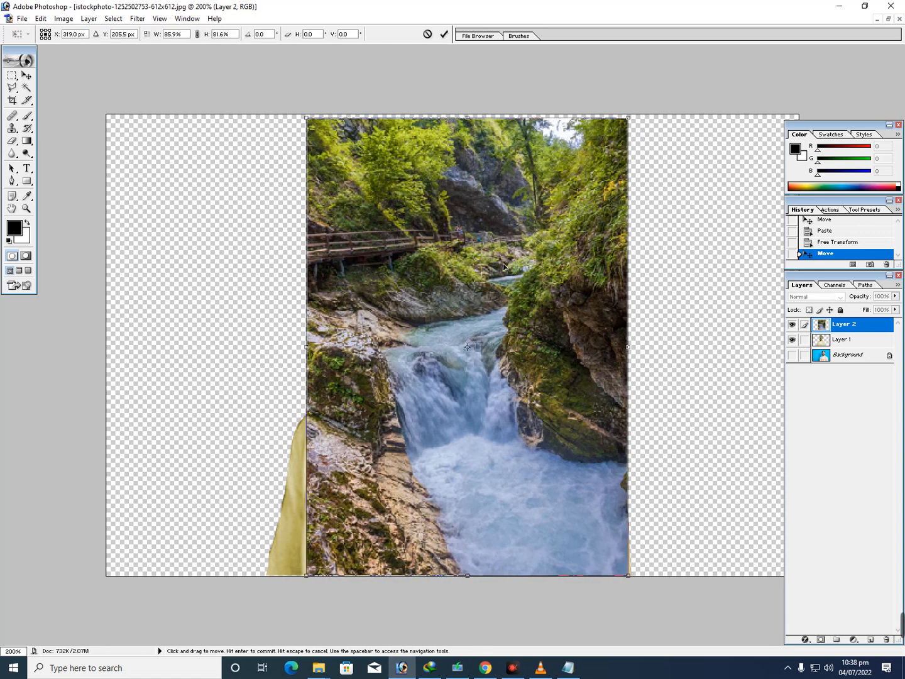
pyautogui.press('Left')
pyautogui.press('Left')
pyautogui.press('Right')
pyautogui.press('Right')
pyautogui.press('Right')
pyautogui.press('Right')
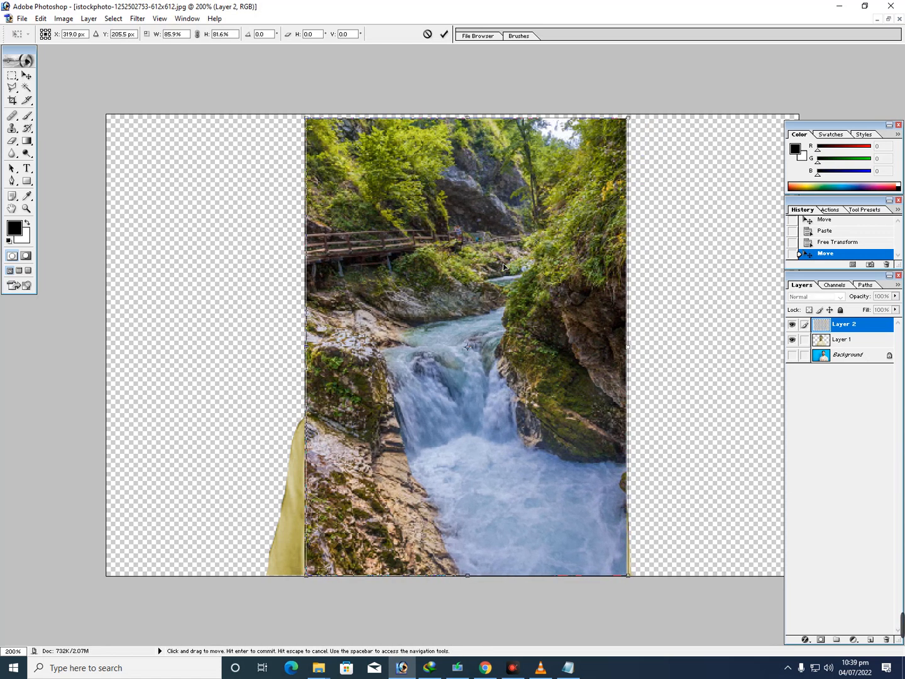
pyautogui.press('Return')
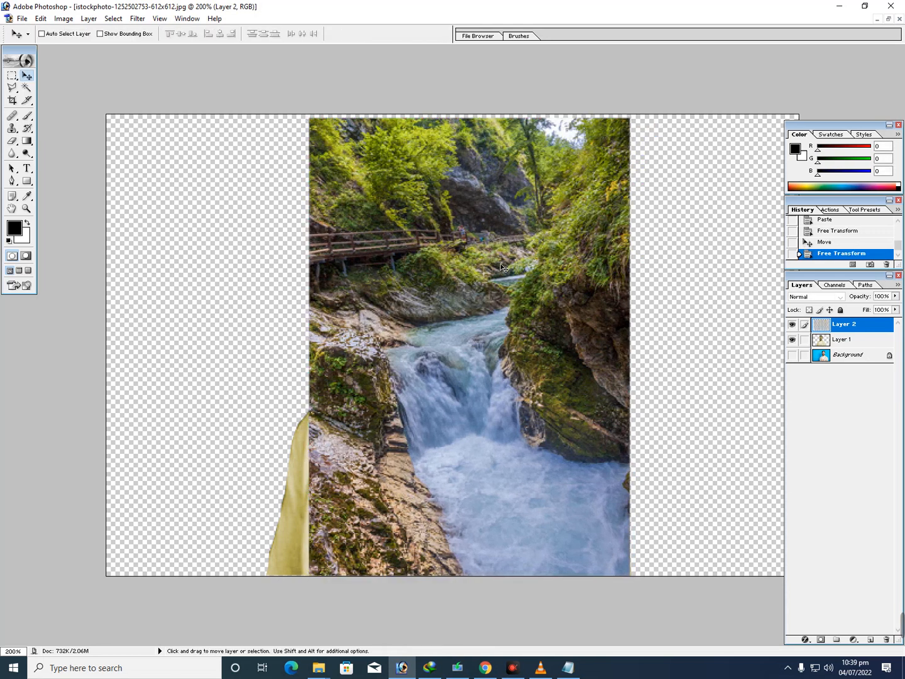
# Place the waterfall layer behind the man's layer and scale it to about 112.6%, centred behind him
pyautogui.moveTo(854, 340); pyautogui.dragTo(849, 313)
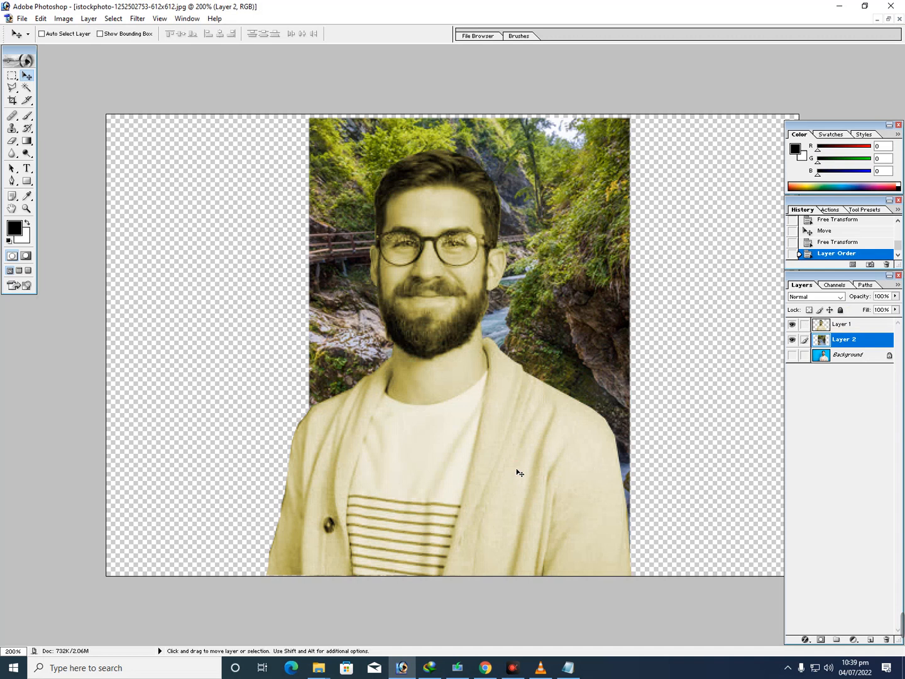
pyautogui.hotkey('ctrl', 't')
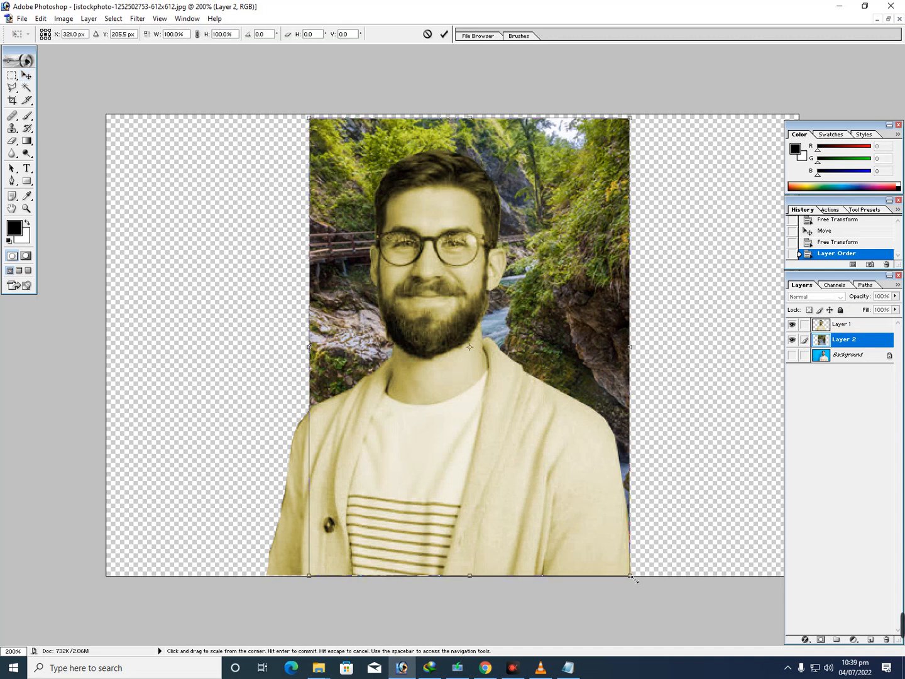
pyautogui.moveTo(633, 579); pyautogui.dragTo(689, 608)
pyautogui.moveTo(656, 520); pyautogui.dragTo(639, 520)
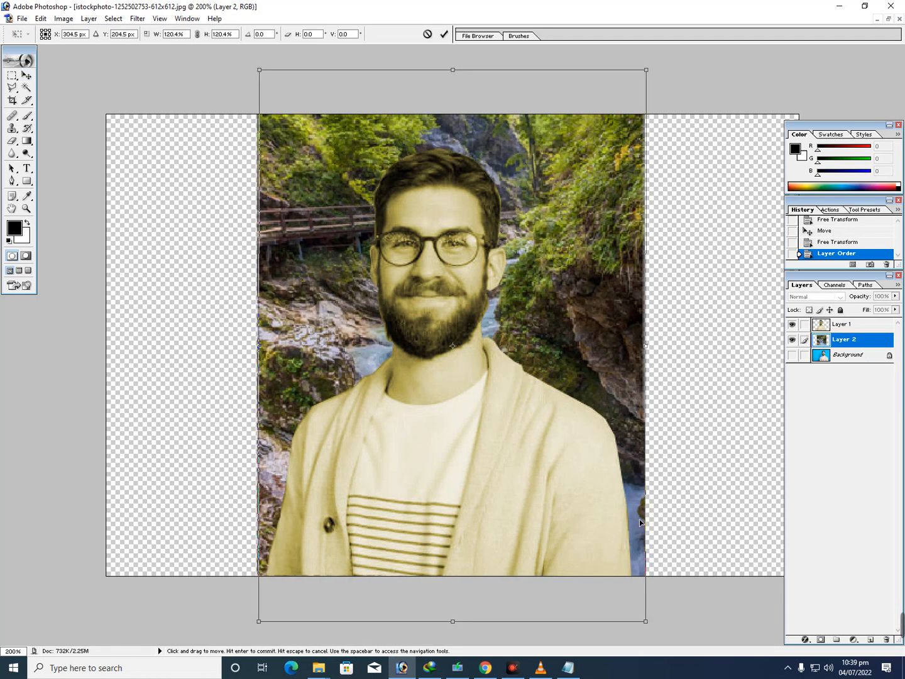
pyautogui.moveTo(654, 622); pyautogui.dragTo(638, 609)
pyautogui.click(596, 550)
pyautogui.moveTo(588, 342); pyautogui.dragTo(583, 371)
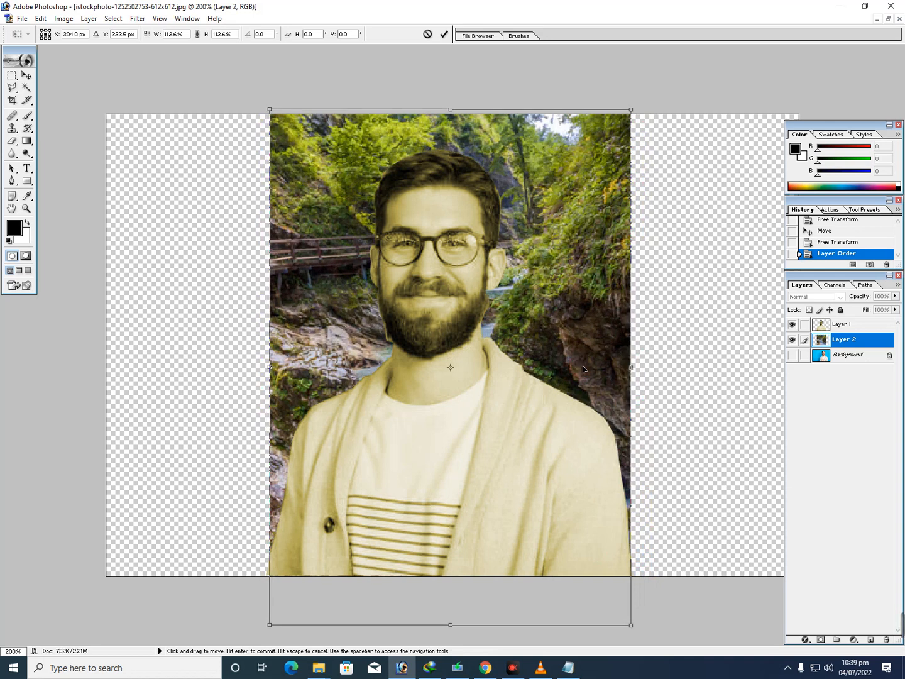
pyautogui.press('Return')
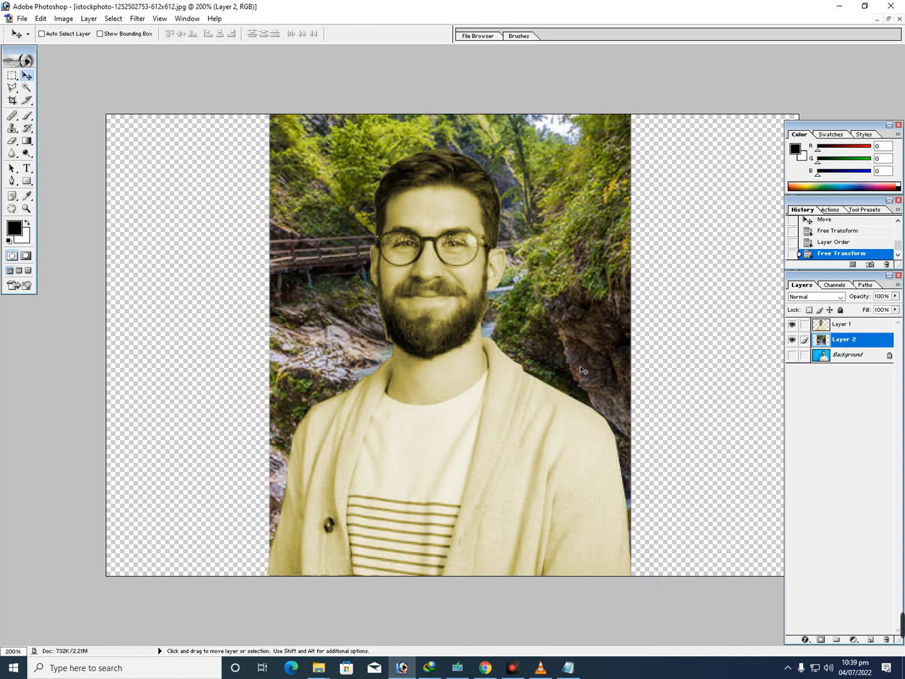
# Scale the waterfall layer proportionally to 102.4% about its centre with Free Transform
pyautogui.hotkey('ctrl', 't')
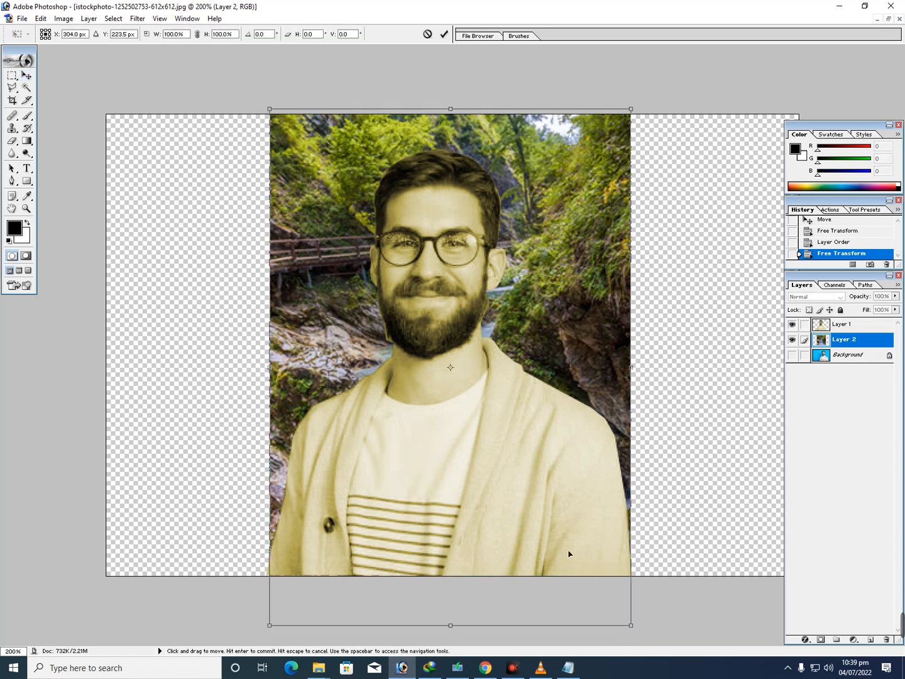
pyautogui.moveTo(637, 634)
pyautogui.mouseDown()
pyautogui.moveTo(631, 626)
pyautogui.moveTo(641, 638)
pyautogui.mouseUp()
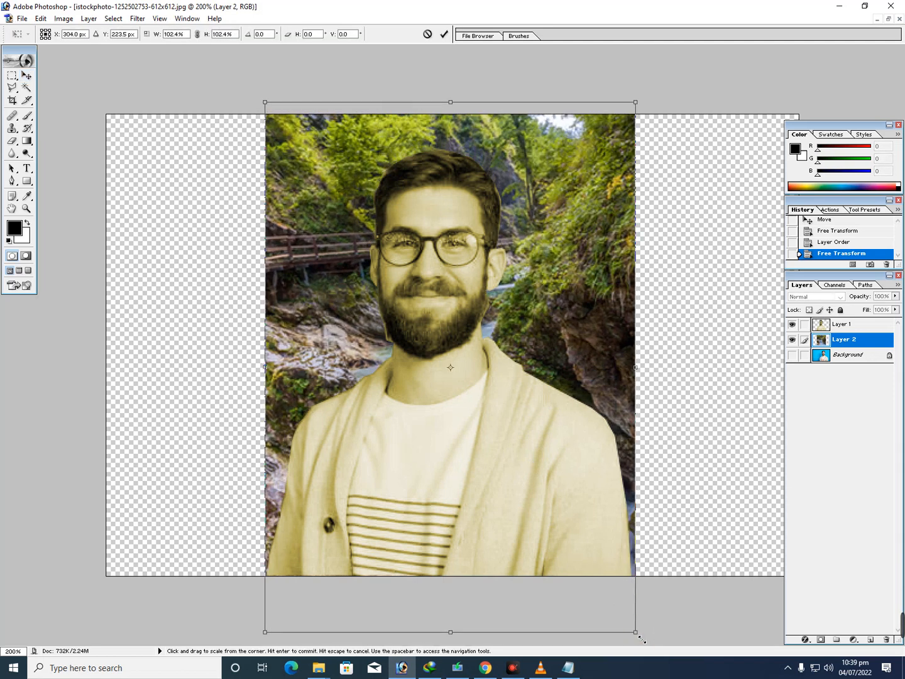
pyautogui.press('Return')
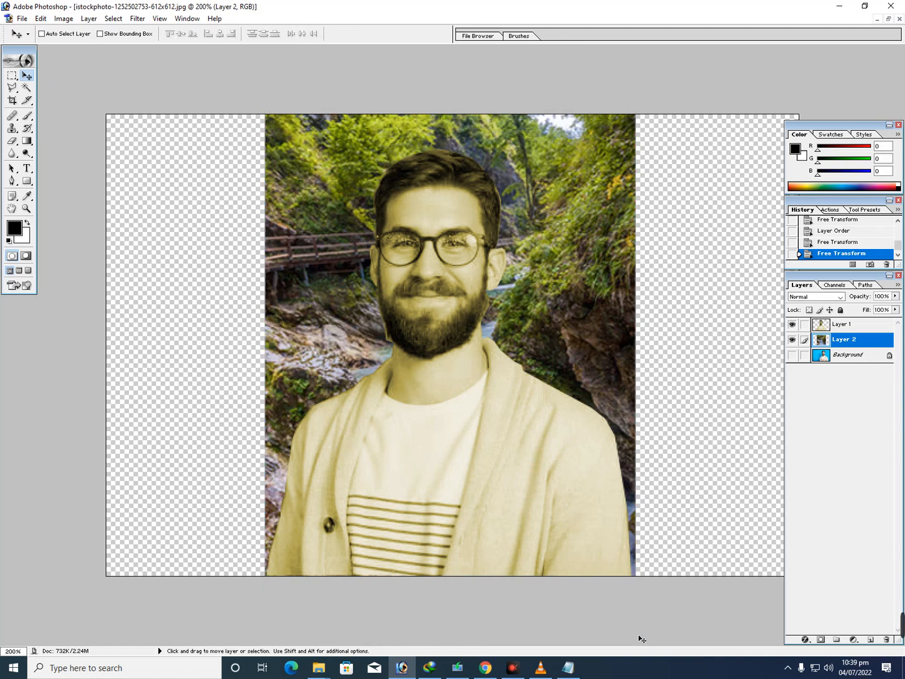
# In Notepad, add "Now you want to blur background select background layer then filter blur and grussion blur" below the existing lines and return to Photoshop
pyautogui.click(568, 668)
pyautogui.click(785, 669)
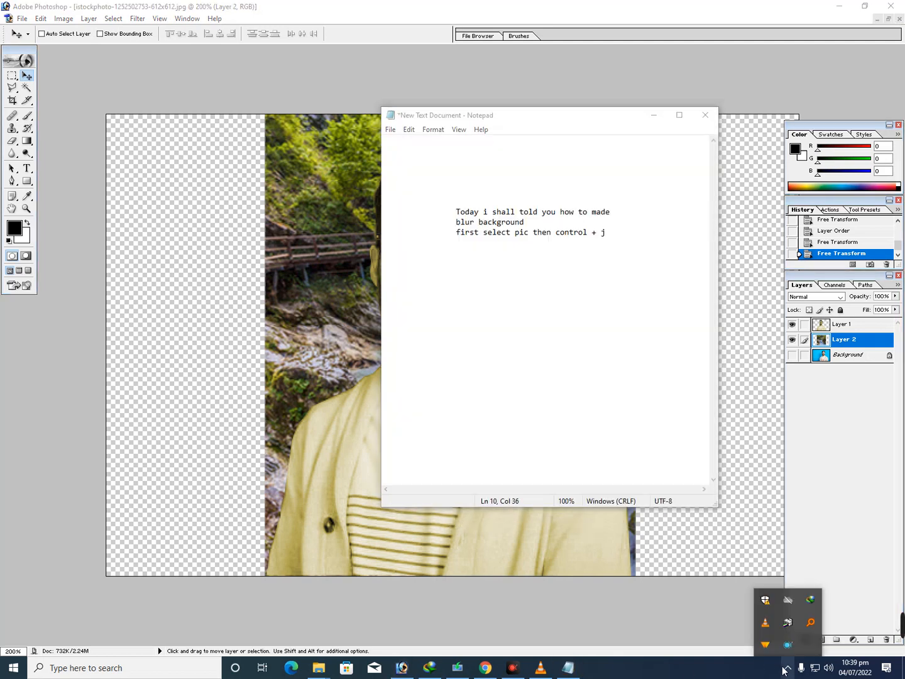
pyautogui.click(710, 676)
pyautogui.click(615, 241)
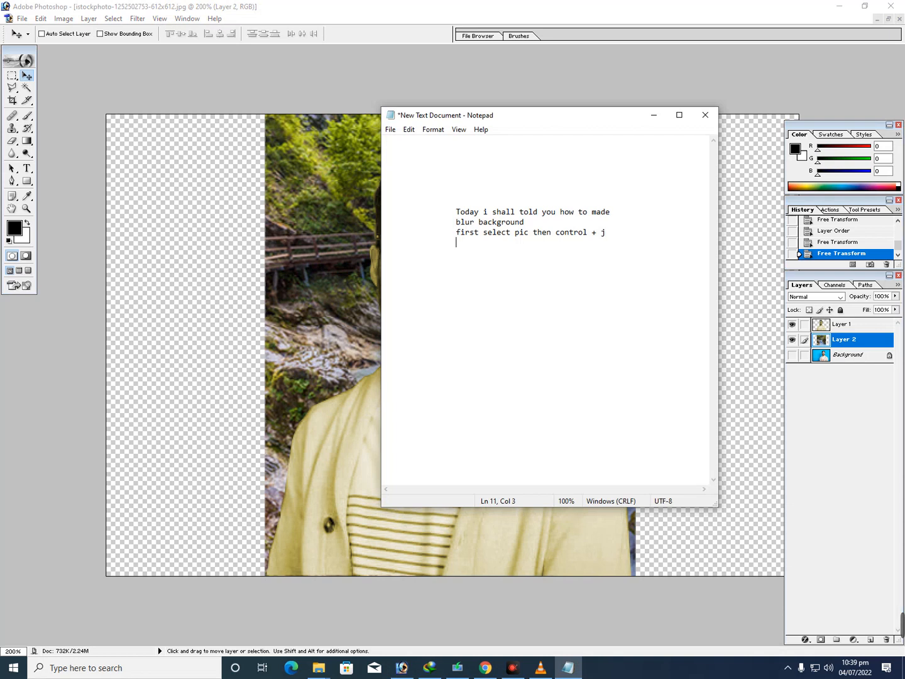
pyautogui.write('Now you want to blur background')
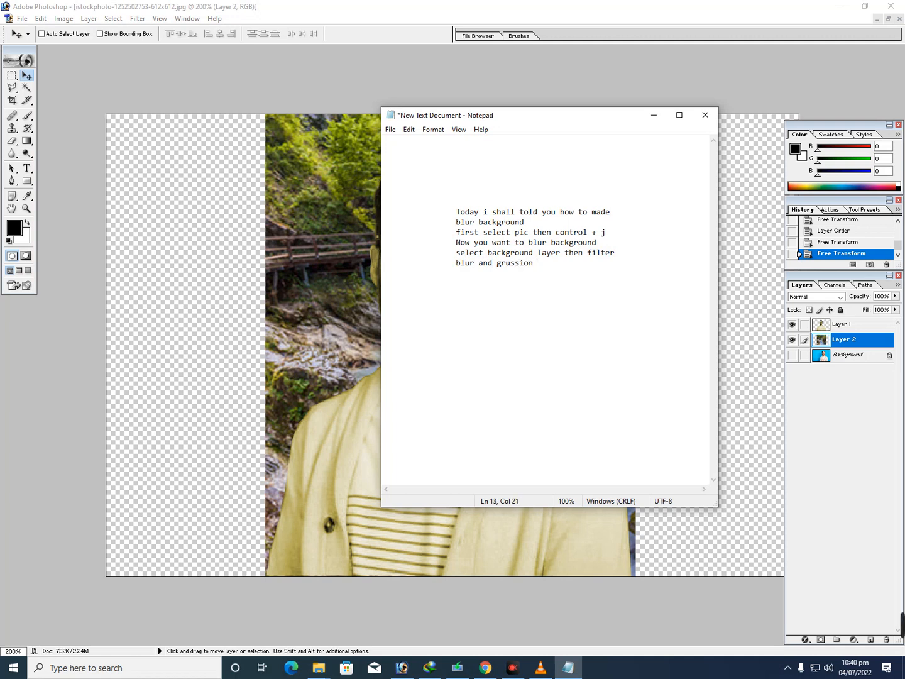
pyautogui.click(654, 116)
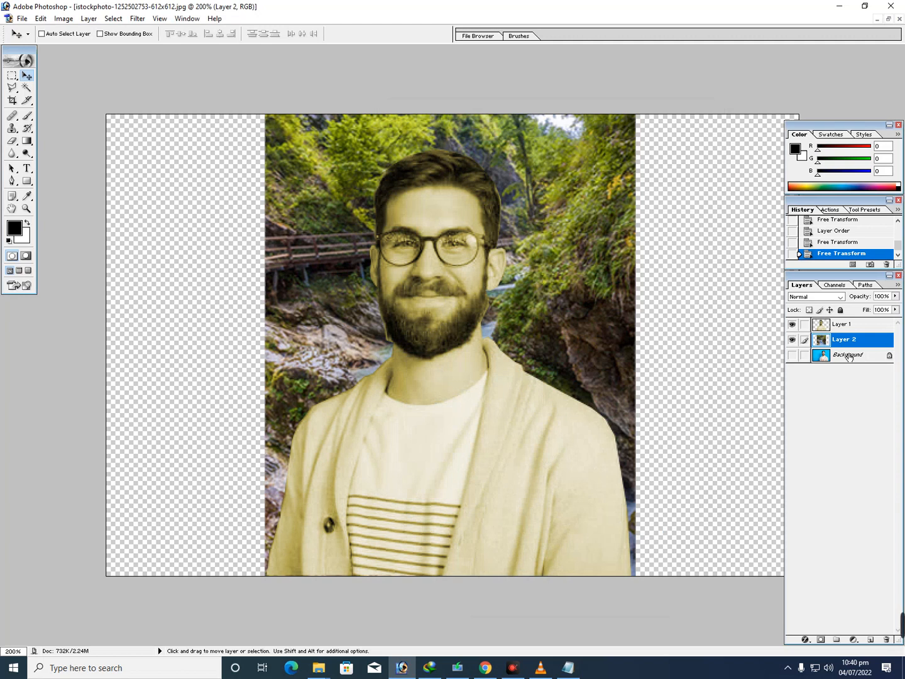
# Place the waterfall layer above the man's layer and try a Gaussian Blur of about 1.1 pixels on it
pyautogui.moveTo(847, 342); pyautogui.dragTo(851, 319)
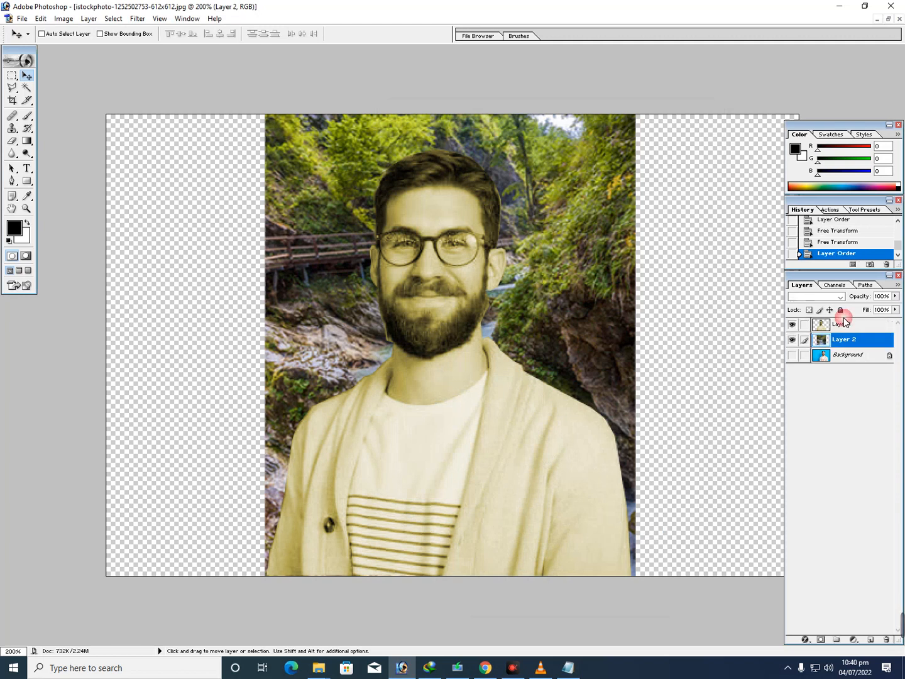
pyautogui.click(137, 18)
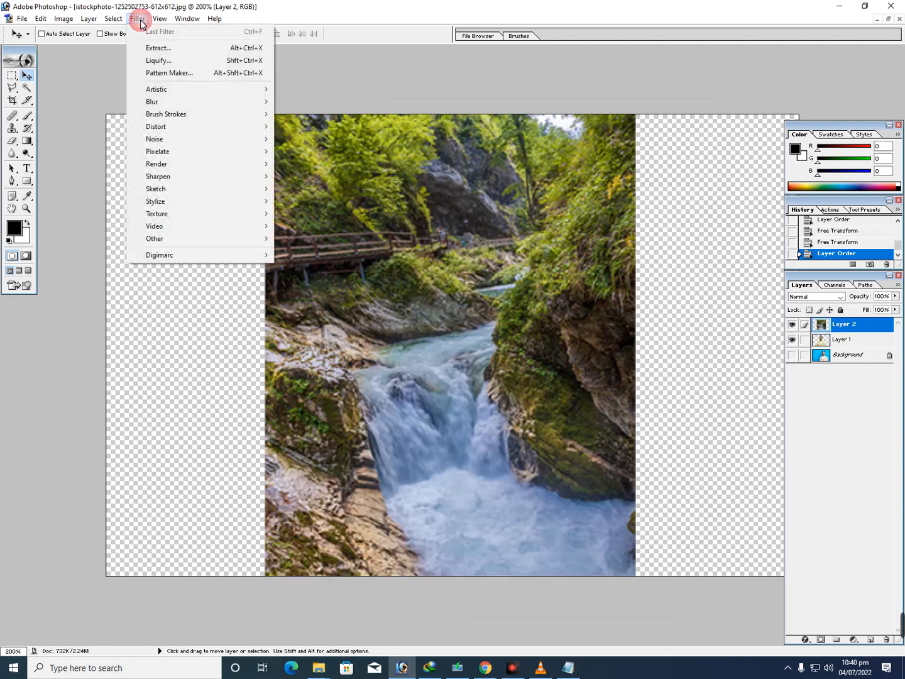
pyautogui.moveTo(241, 105)
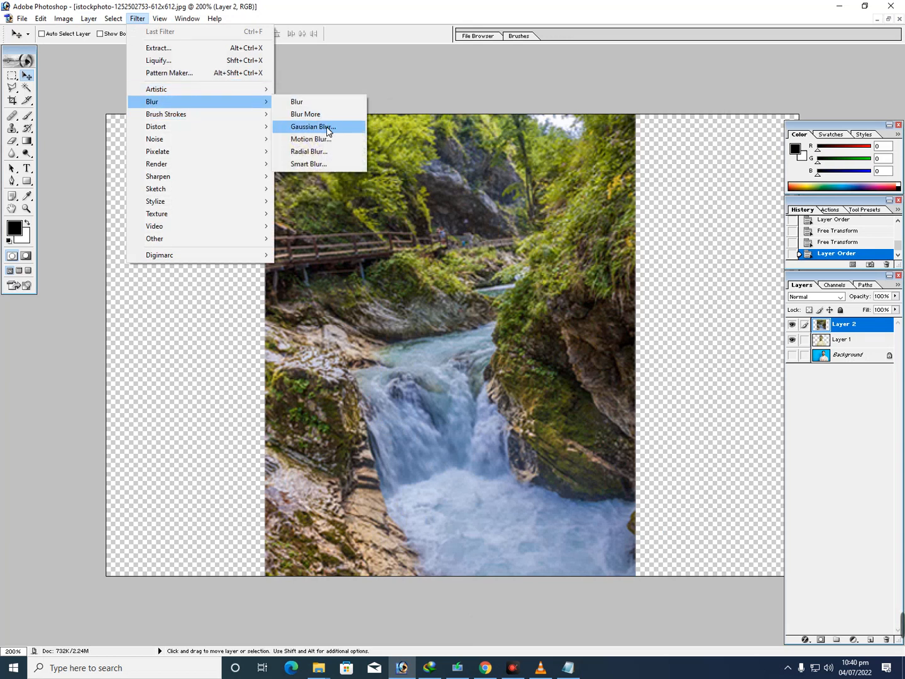
pyautogui.click(308, 126)
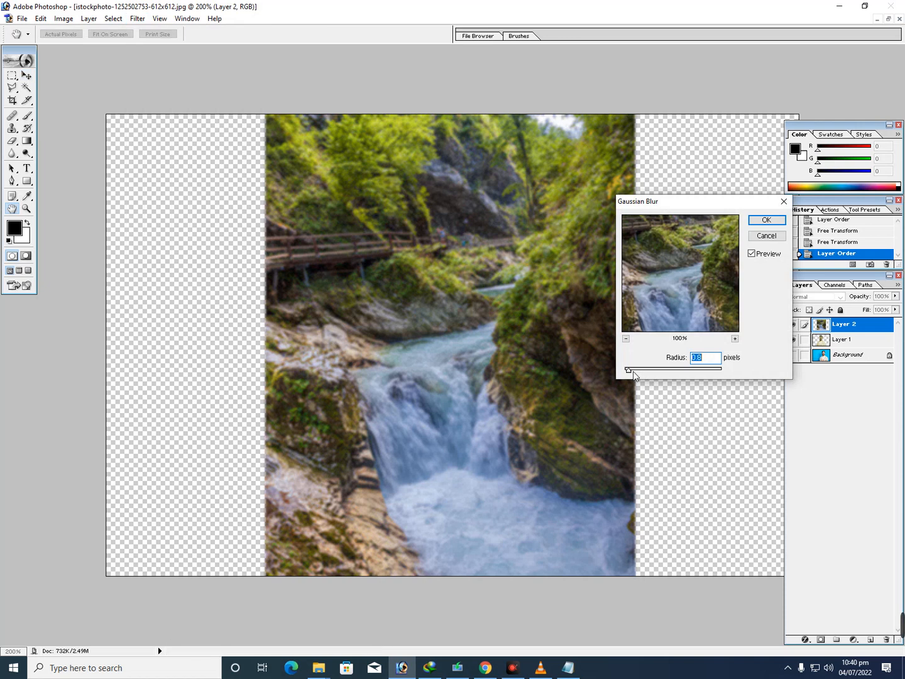
pyautogui.moveTo(631, 376)
pyautogui.mouseDown()
pyautogui.moveTo(621, 372)
pyautogui.moveTo(631, 375)
pyautogui.mouseUp()
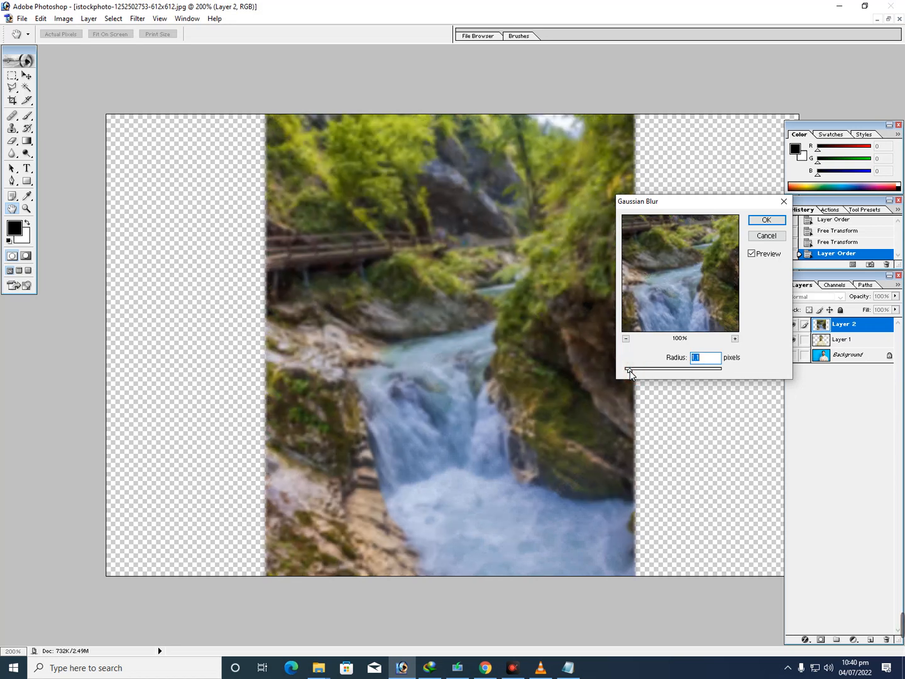
pyautogui.click(765, 246)
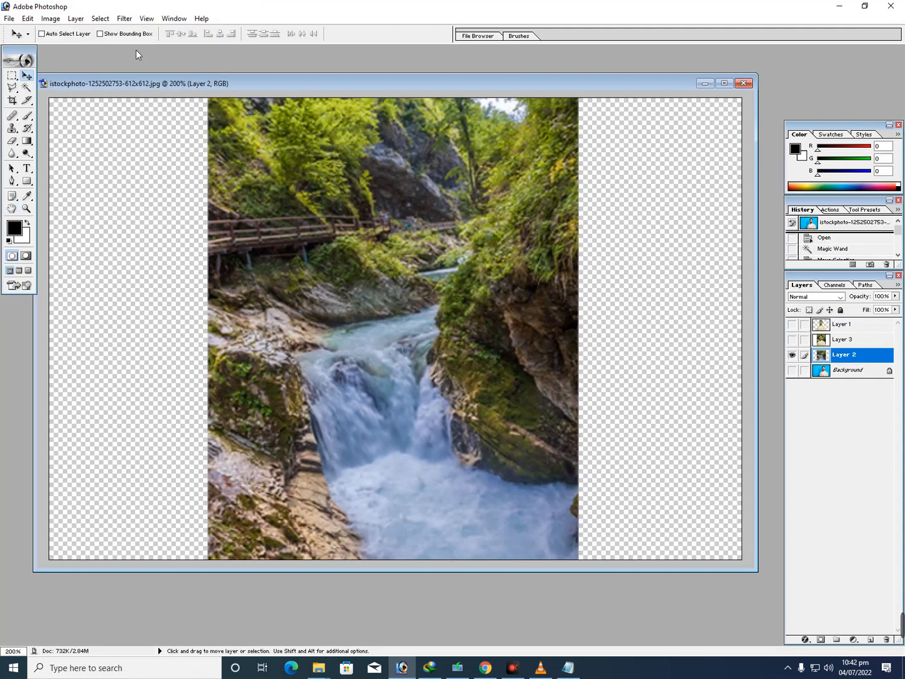
# Try a Gaussian Blur with a radius of 1.2 pixels on the waterfall in Layer 2 and undo it
pyautogui.click(124, 19)
pyautogui.moveTo(251, 101)
pyautogui.click(302, 126)
pyautogui.moveTo(629, 371); pyautogui.dragTo(631, 372)
pyautogui.click(632, 372)
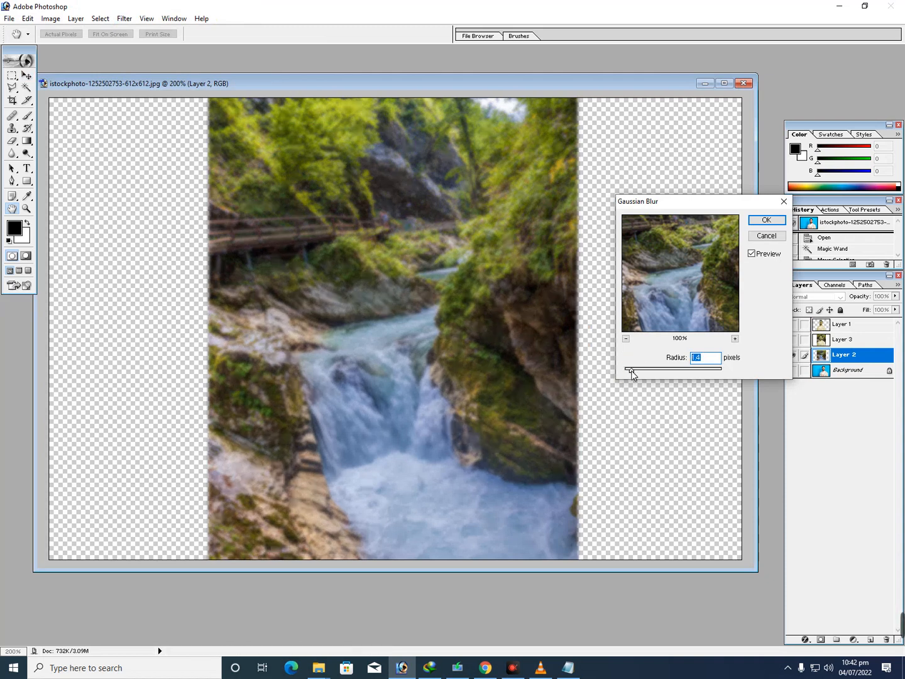
pyautogui.moveTo(631, 373); pyautogui.dragTo(634, 374)
pyautogui.click(632, 370)
pyautogui.moveTo(633, 371)
pyautogui.mouseDown()
pyautogui.moveTo(722, 371)
pyautogui.moveTo(632, 373)
pyautogui.mouseUp()
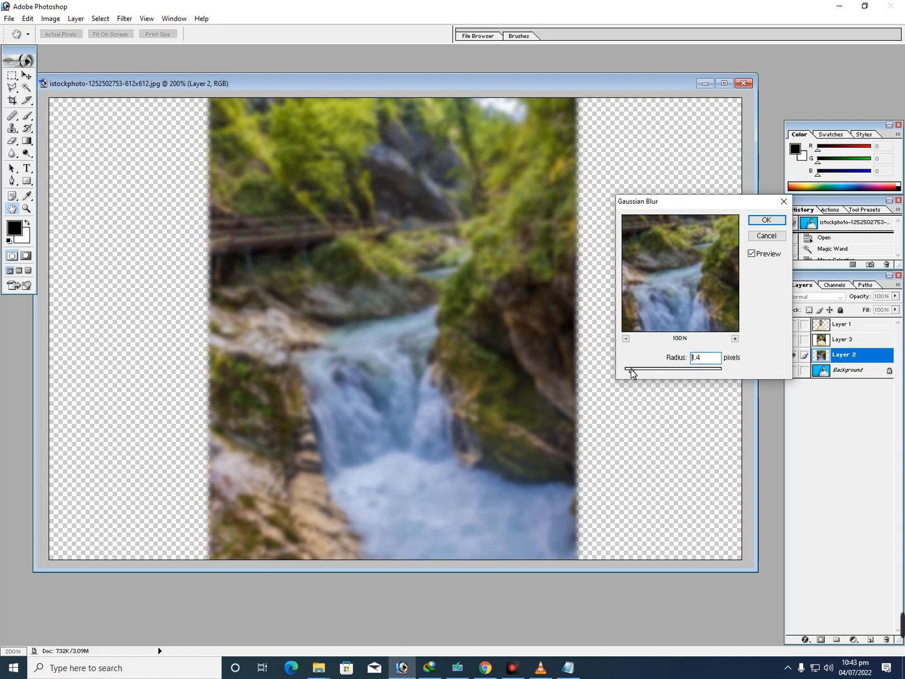
pyautogui.moveTo(634, 373); pyautogui.dragTo(631, 371)
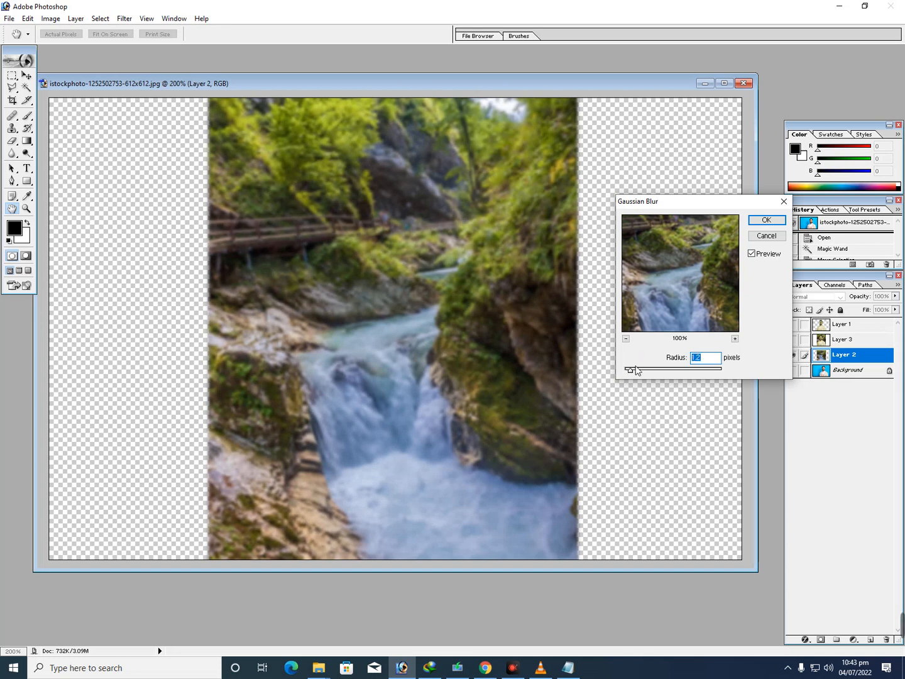
pyautogui.click(759, 224)
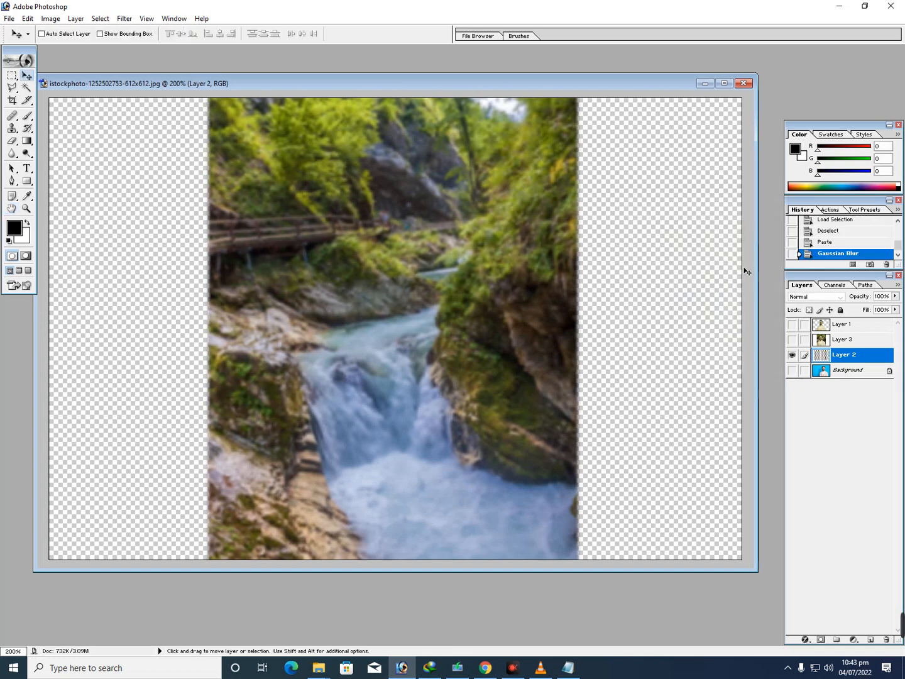
pyautogui.hotkey('ctrl', 'z')
# Apply a Gaussian Blur with a radius of about 1.6 pixels to the waterfall in Layer 2
pyautogui.click(124, 19)
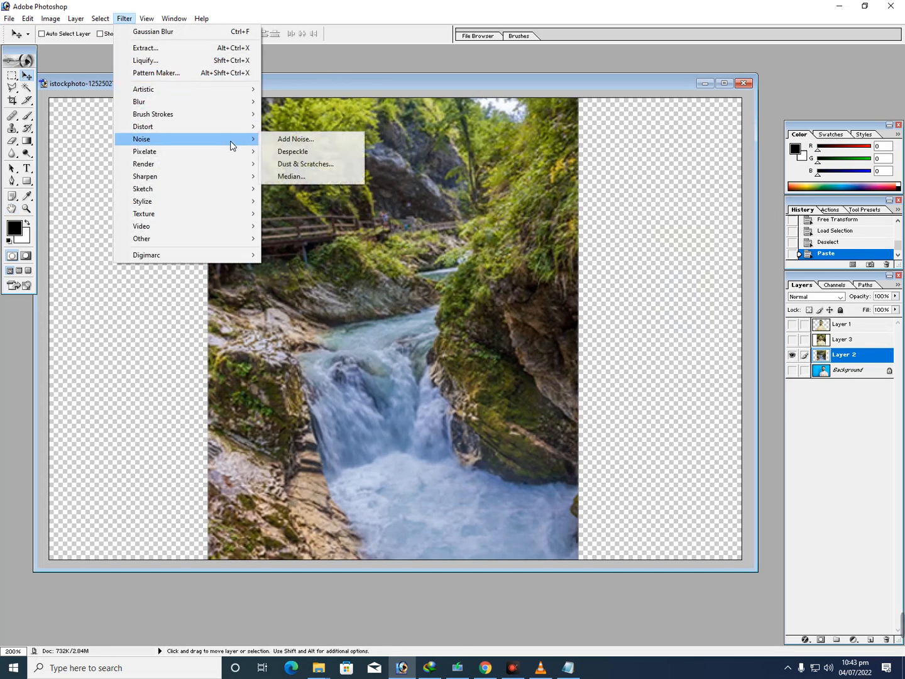
pyautogui.moveTo(238, 103)
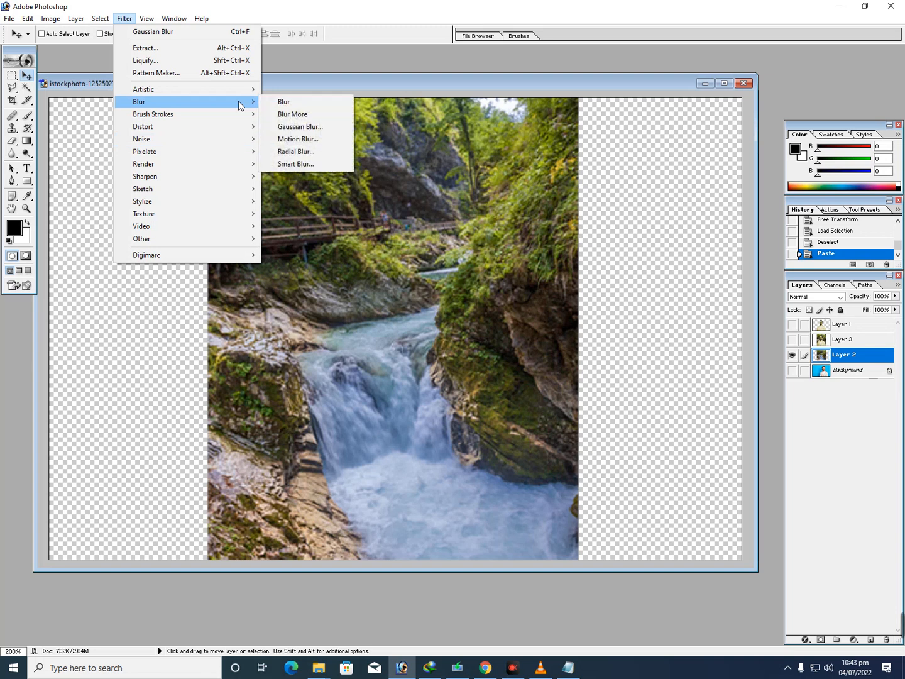
pyautogui.click(299, 127)
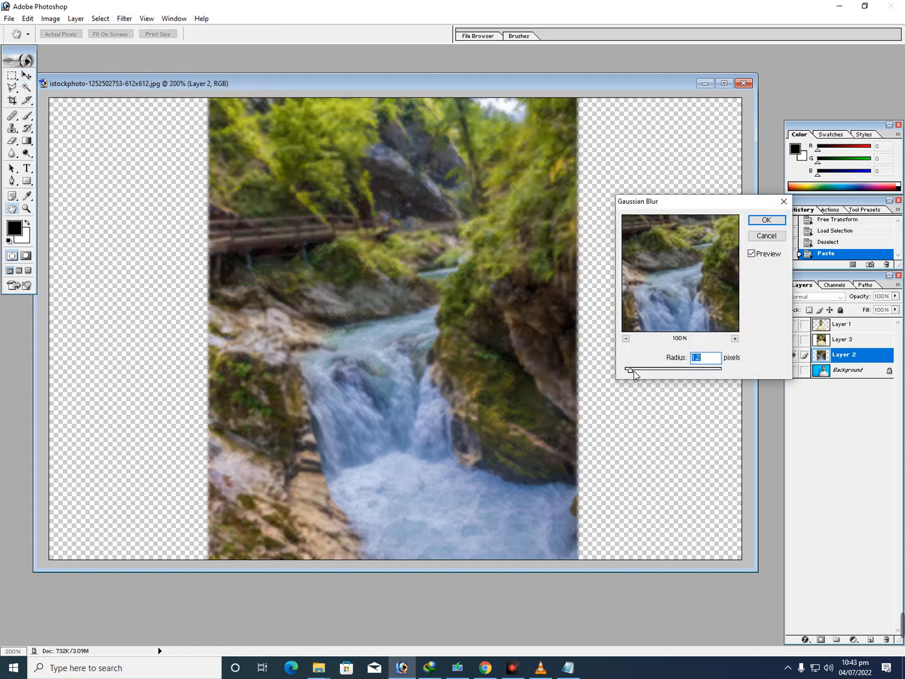
pyautogui.moveTo(631, 371); pyautogui.dragTo(634, 375)
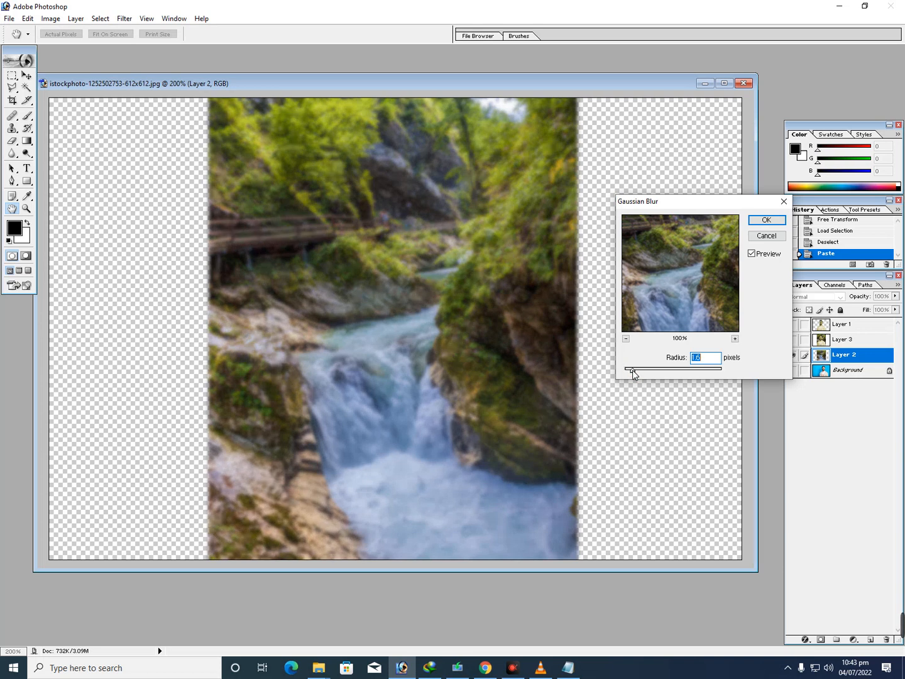
pyautogui.moveTo(631, 373); pyautogui.dragTo(633, 375)
pyautogui.click(766, 219)
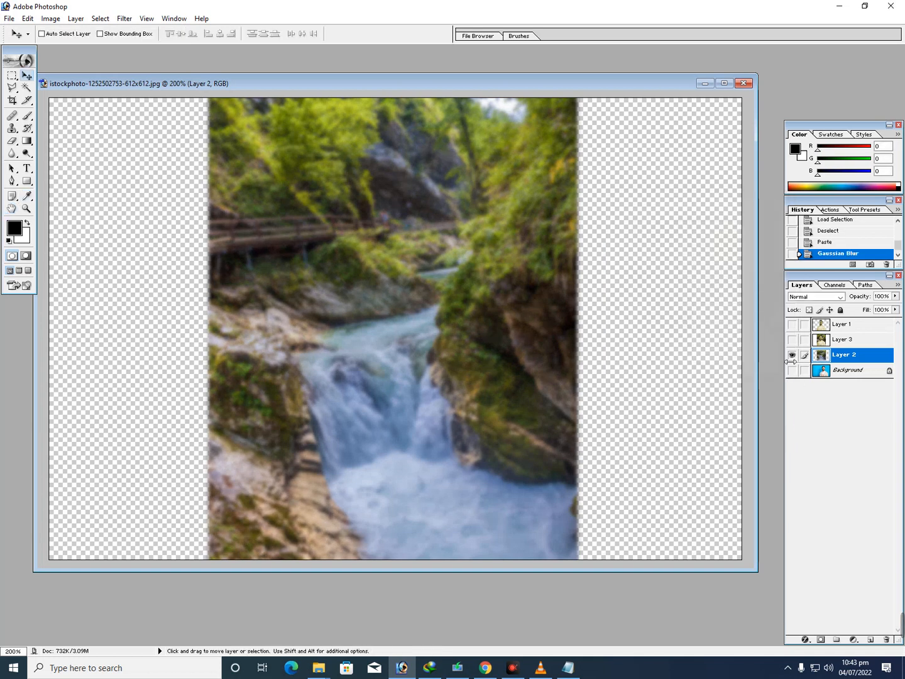
# Show the man's layer over the blurred waterfall and toggle the sharp waterfall in Layer 3 to compare both backgrounds
pyautogui.click(793, 324)
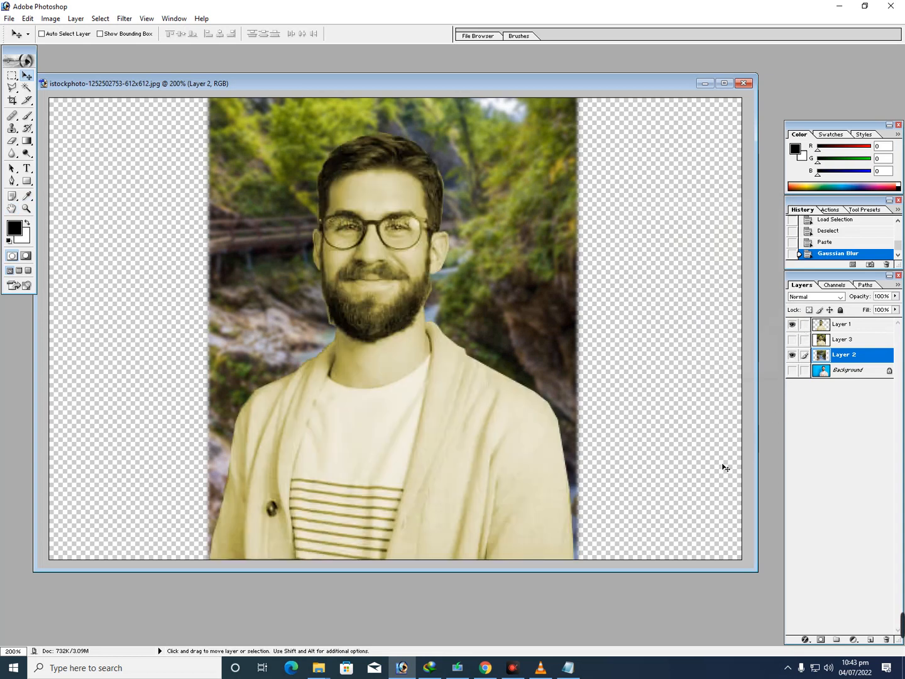
pyautogui.moveTo(529, 483); pyautogui.dragTo(395, 486)
pyautogui.hotkey('ctrl', 'z')
pyautogui.click(793, 340)
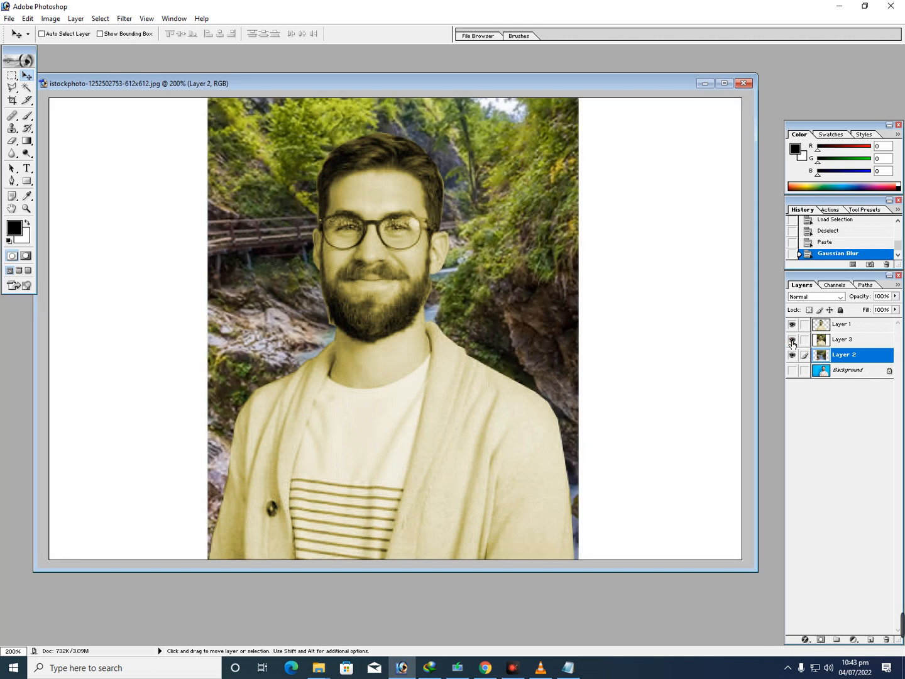
pyautogui.click(792, 341)
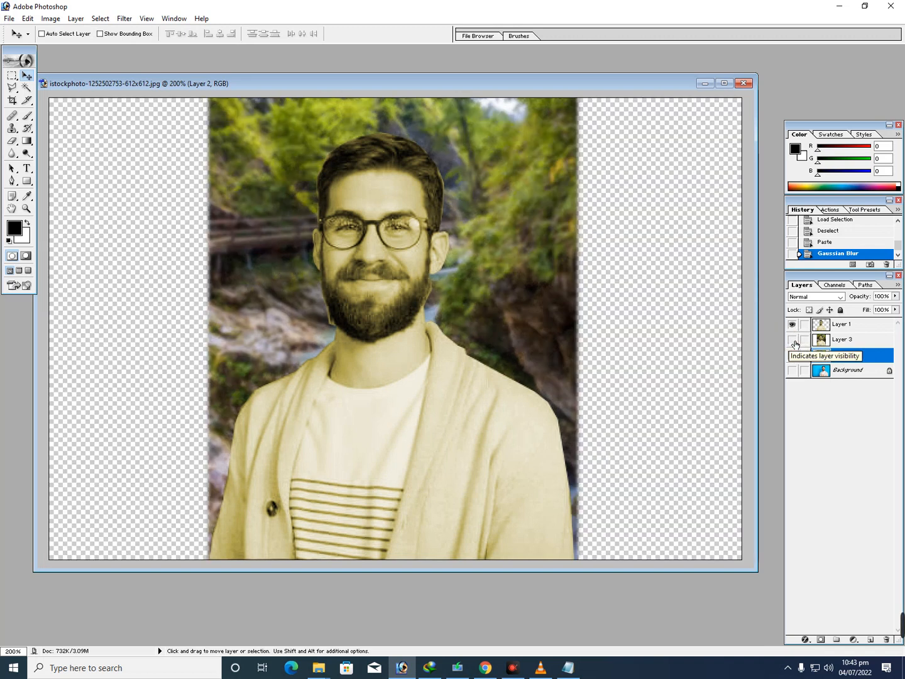
pyautogui.click(793, 341)
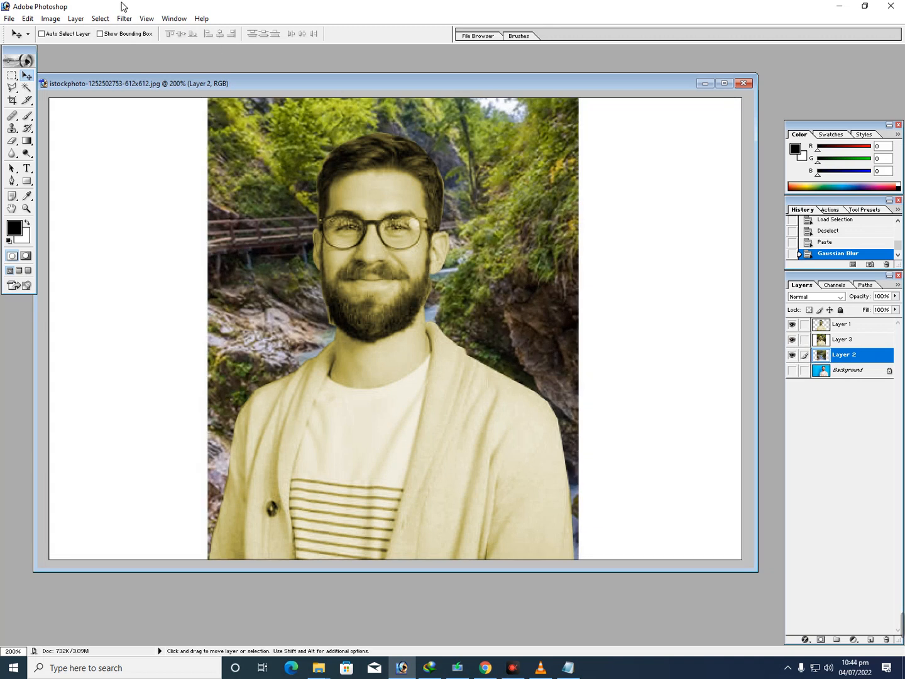
# Apply a second Gaussian Blur with a radius of 2.5 pixels to the waterfall in Layer 2
pyautogui.click(99, 19)
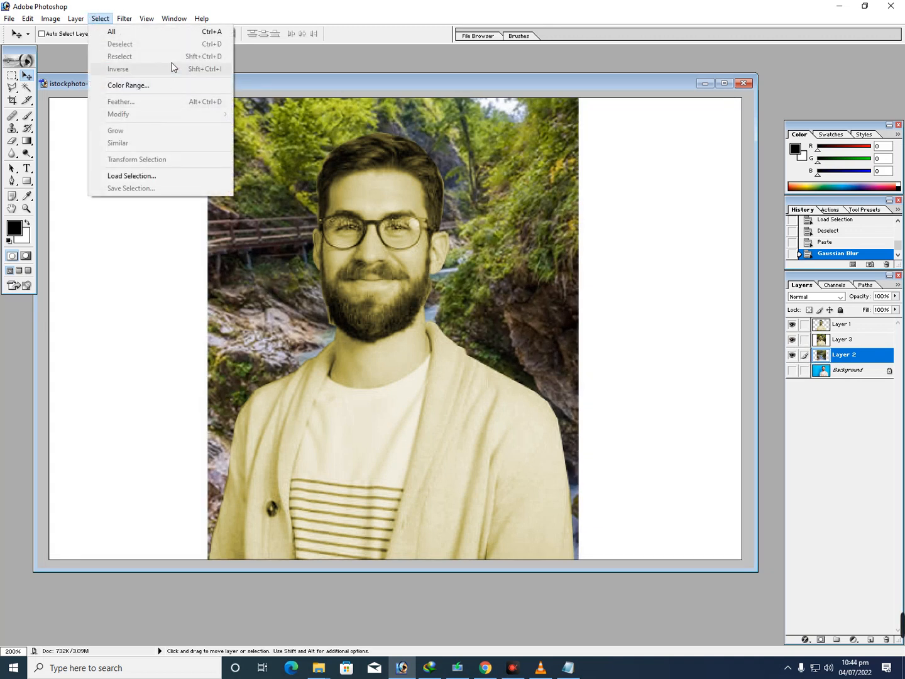
pyautogui.moveTo(220, 105)
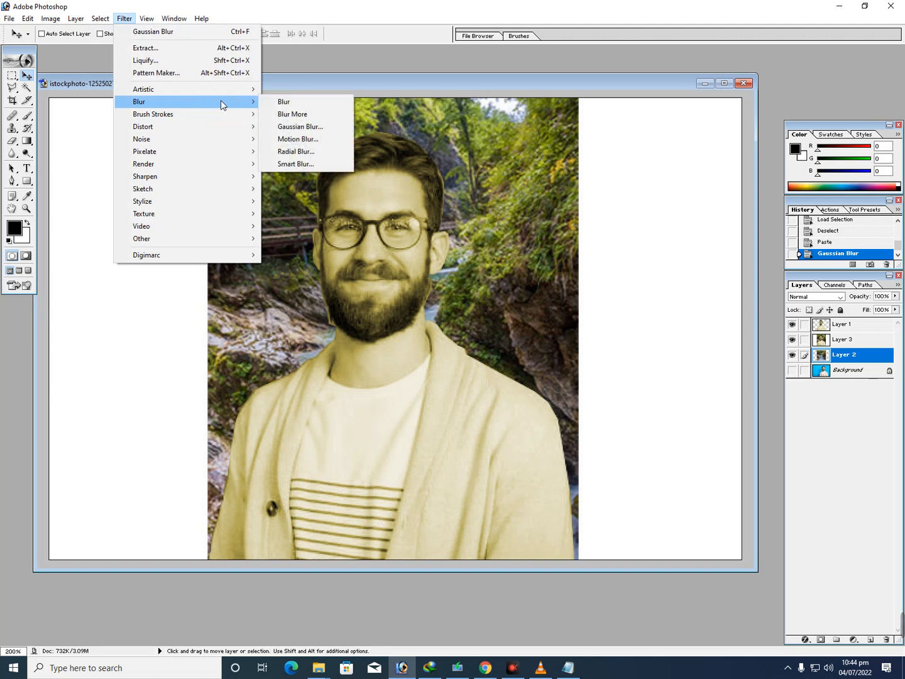
pyautogui.click(300, 127)
pyautogui.click(638, 369)
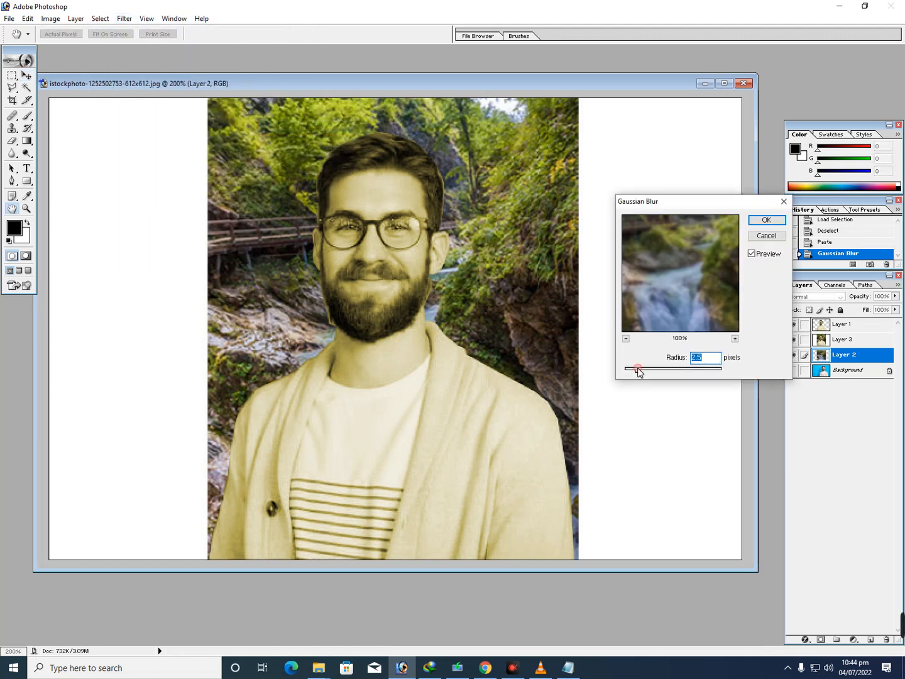
pyautogui.click(767, 218)
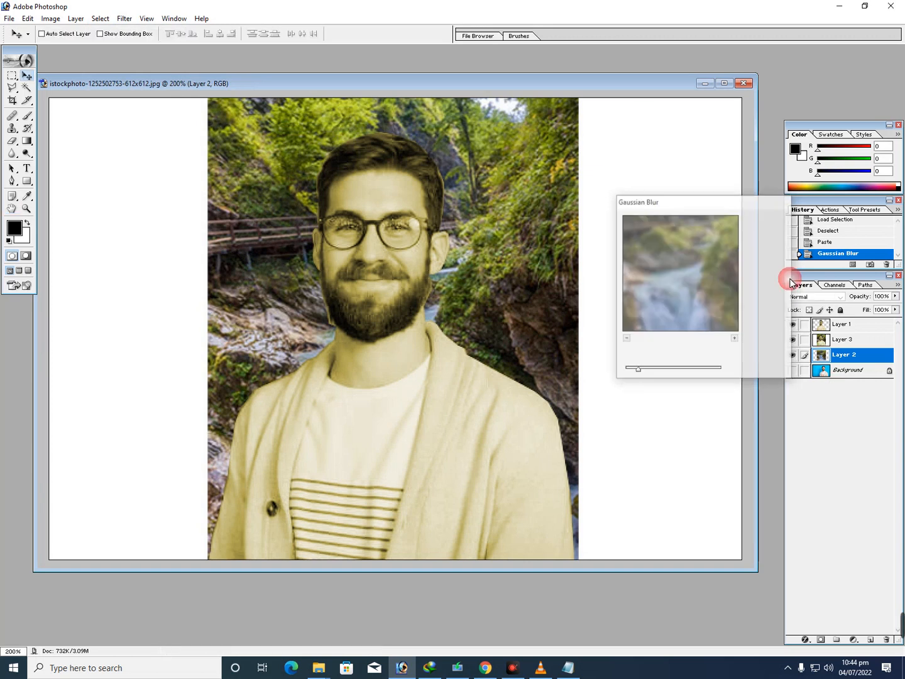
# Hide the sharp waterfall in Layer 3, keeping the man's layer shown over the blurred waterfall
pyautogui.click(794, 325)
pyautogui.click(793, 325)
pyautogui.click(792, 340)
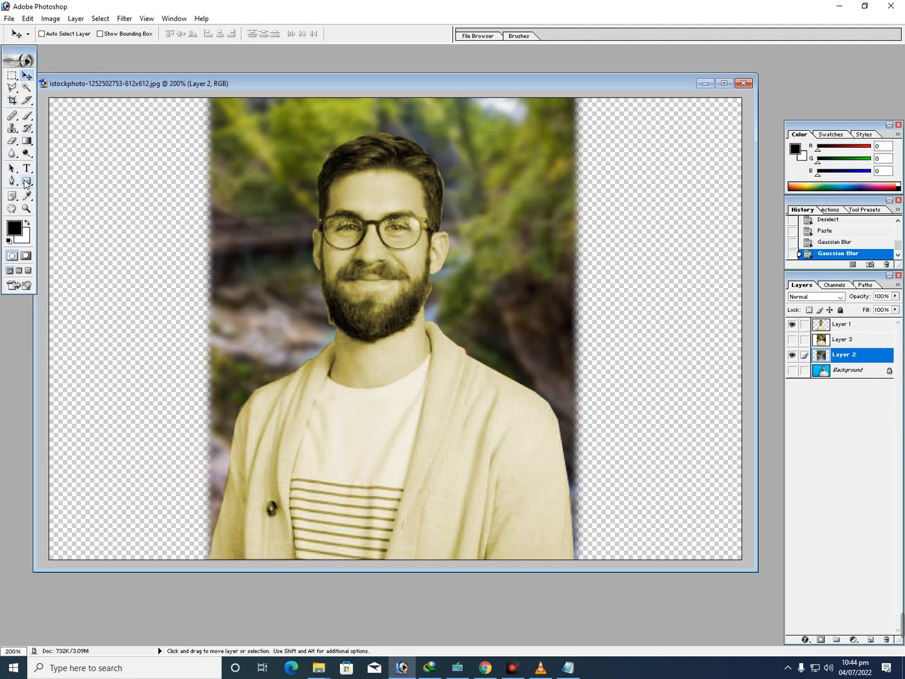
# Erase the leftover fringe along both sides of the man's beard on Layer 1 with the 13-pixel Eraser
pyautogui.click(12, 141)
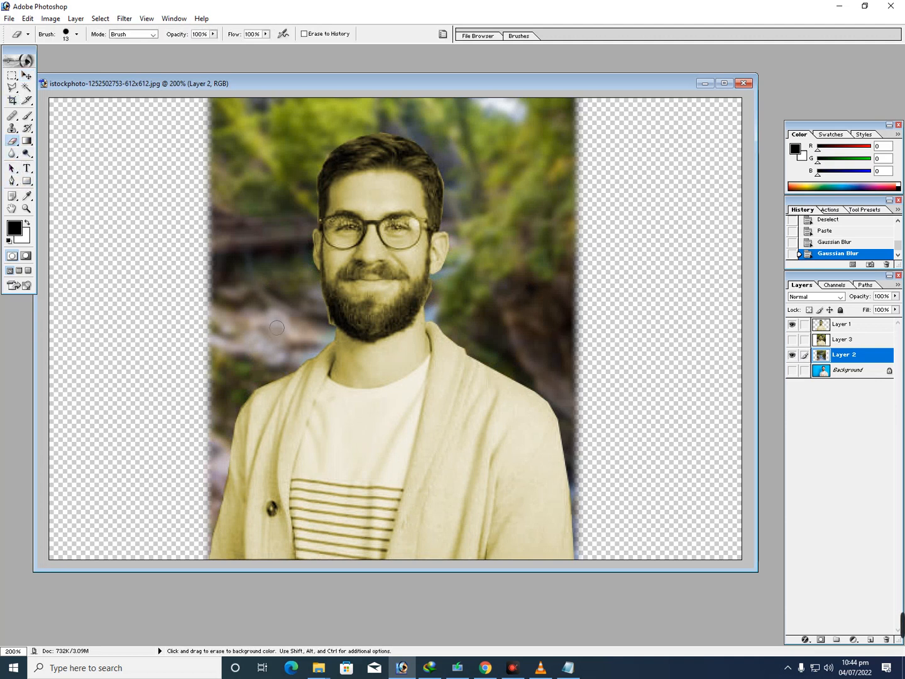
pyautogui.moveTo(332, 326); pyautogui.dragTo(324, 322)
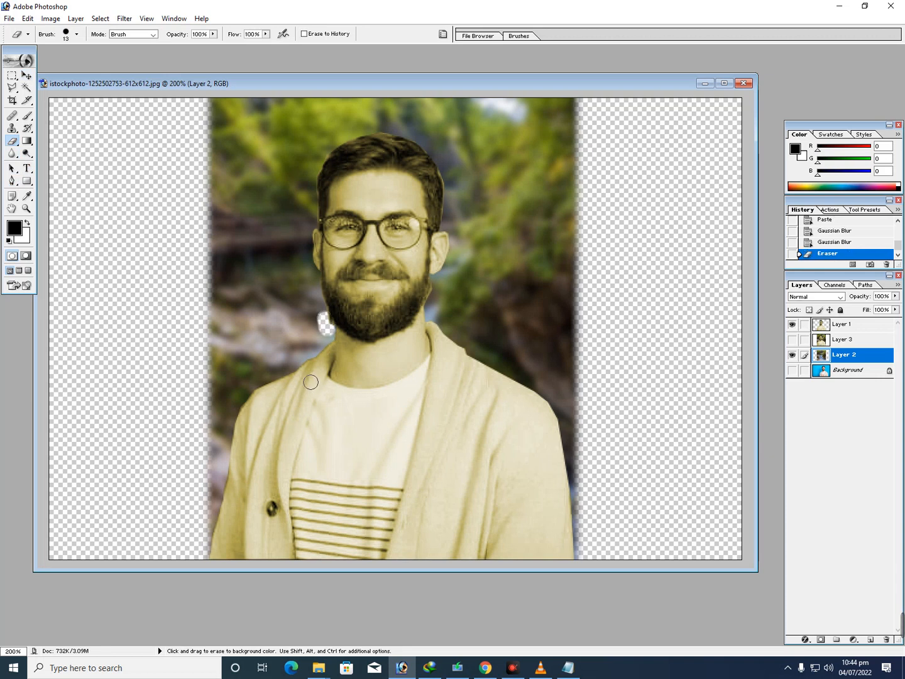
pyautogui.hotkey('ctrl', 'z')
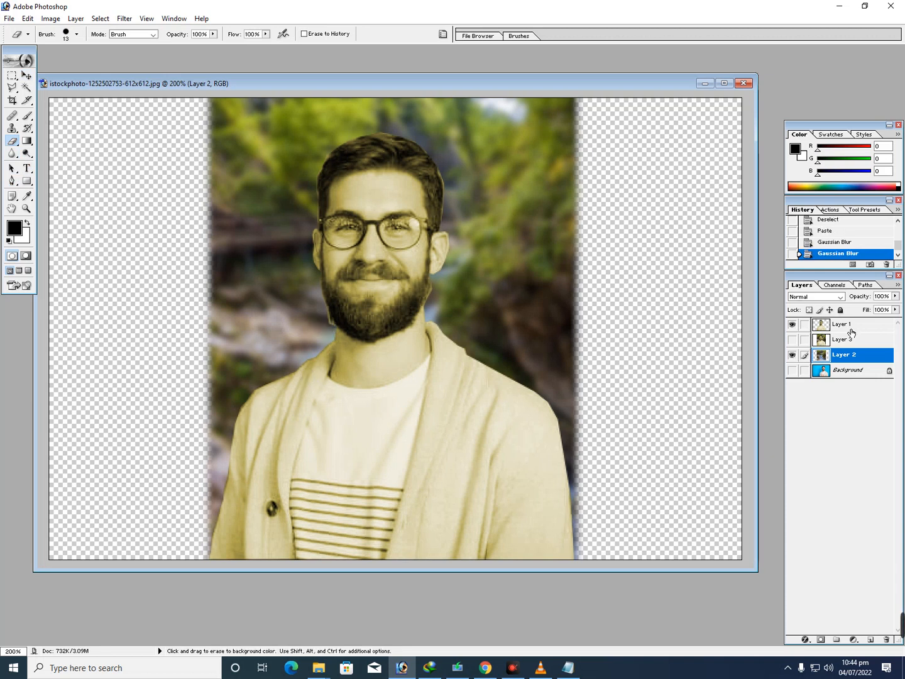
pyautogui.click(848, 329)
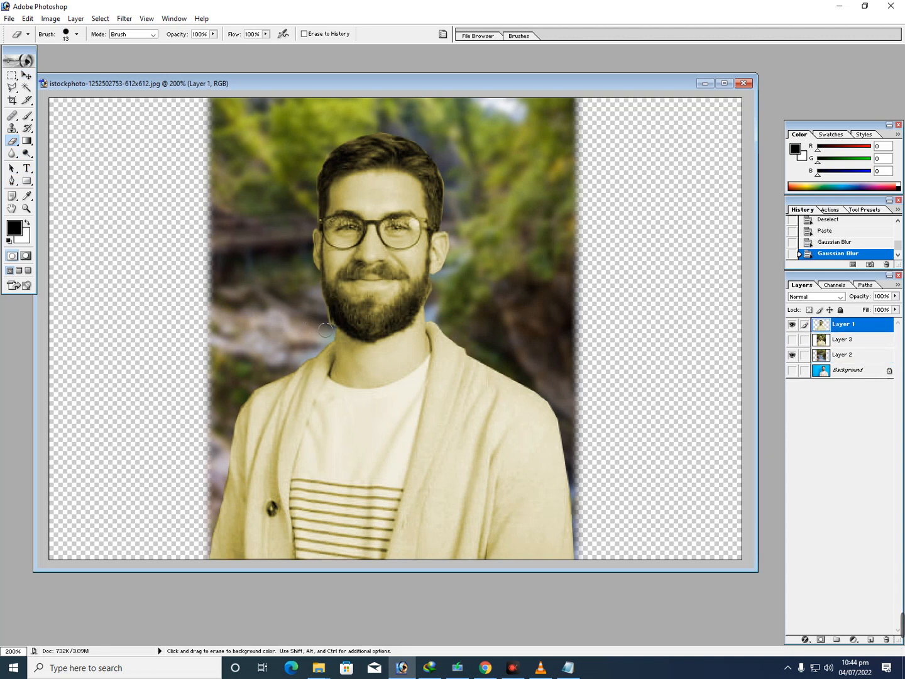
pyautogui.moveTo(328, 323); pyautogui.dragTo(321, 298)
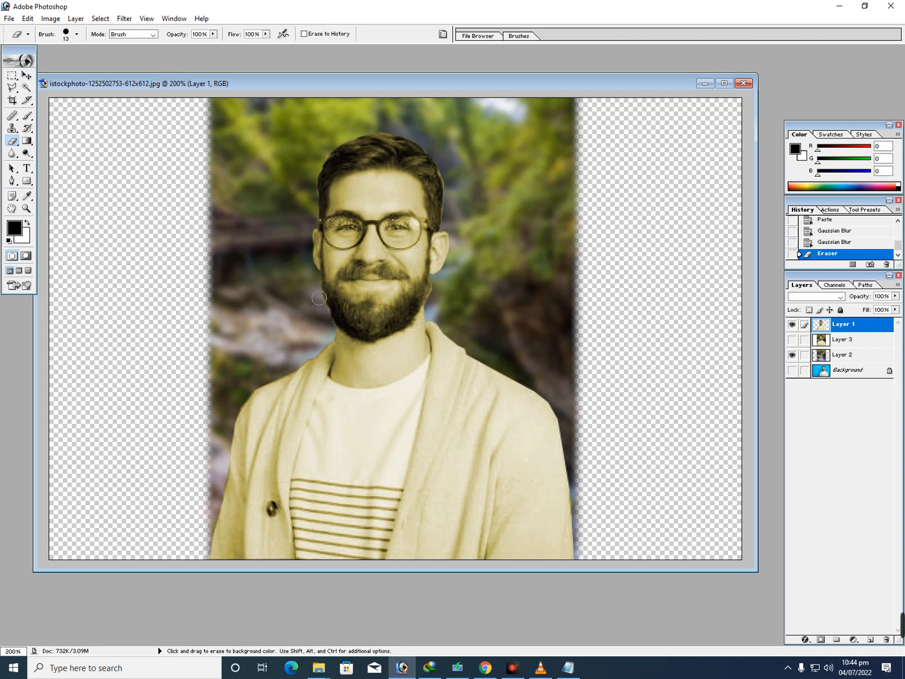
pyautogui.click(433, 298)
pyautogui.press('v')
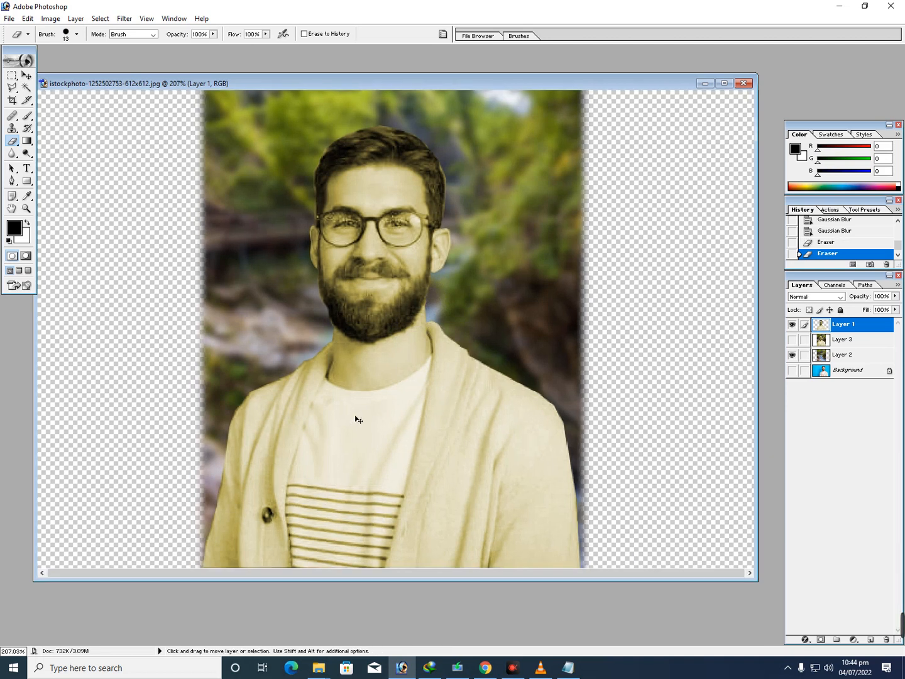
pyautogui.press('e')
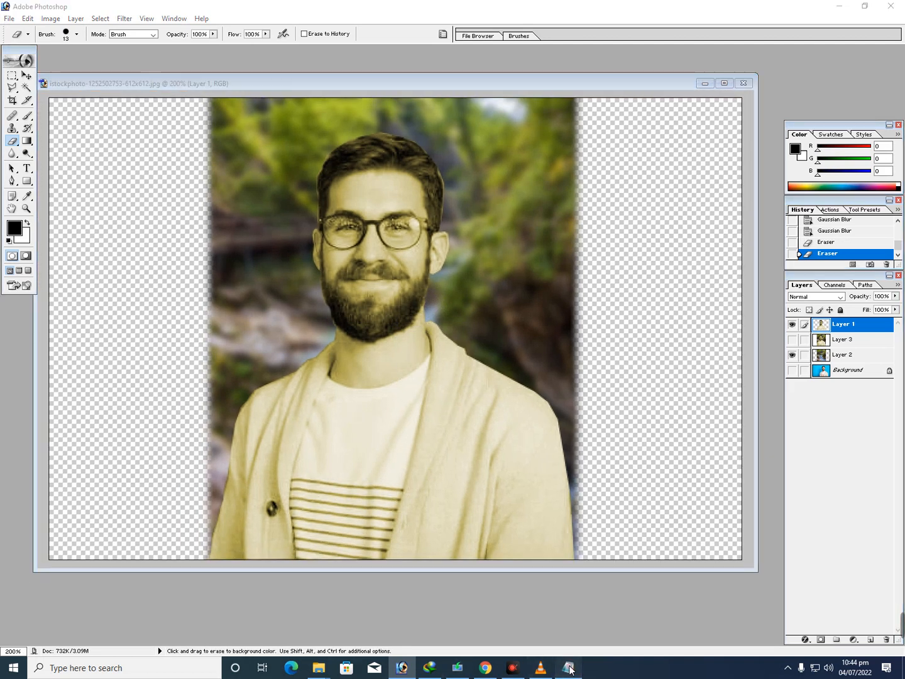
# Add "now see orignal background and Blur Background" to the notes in Notepad and return to Photoshop
pyautogui.click(568, 668)
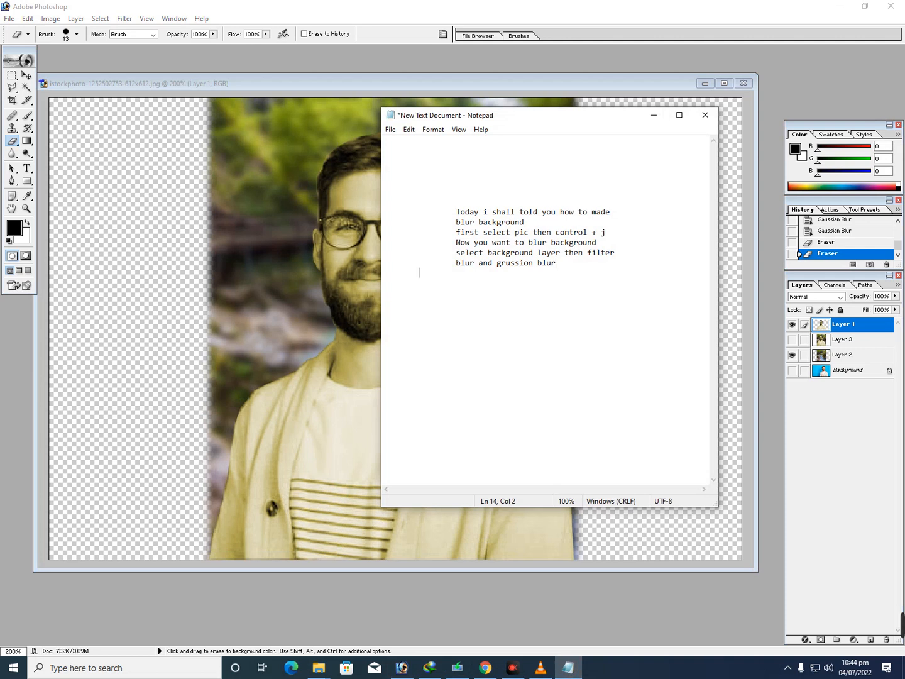
pyautogui.write('now see orig')
pyautogui.click(786, 671)
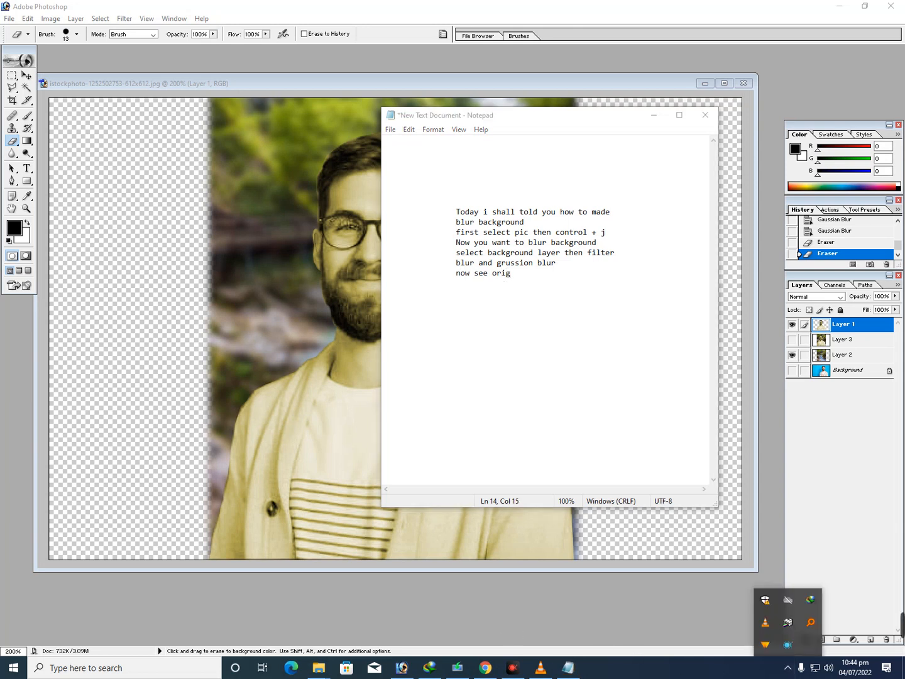
pyautogui.click(514, 279)
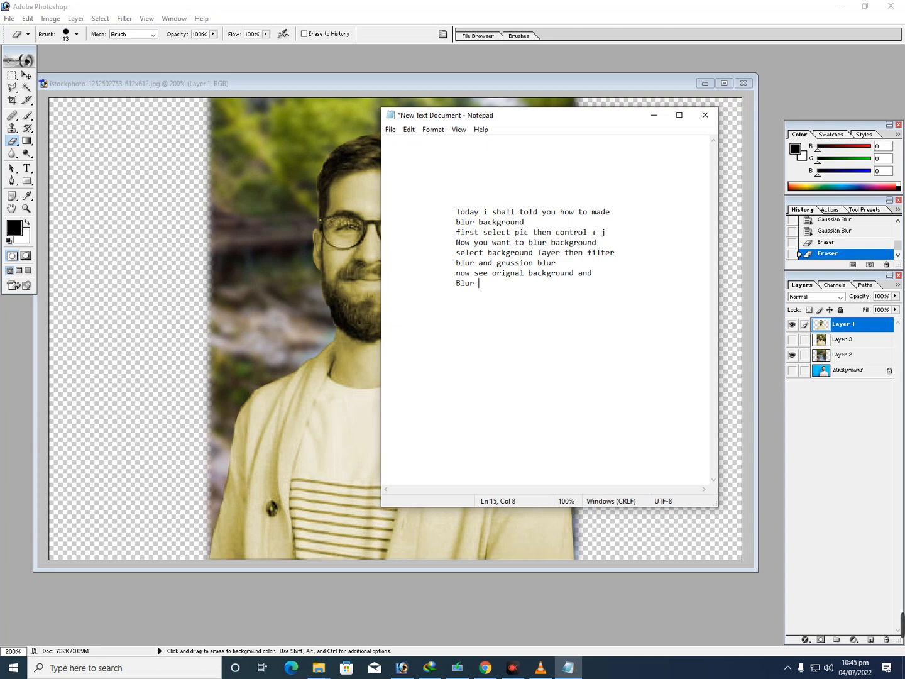
pyautogui.write('ackground')
pyautogui.click(654, 115)
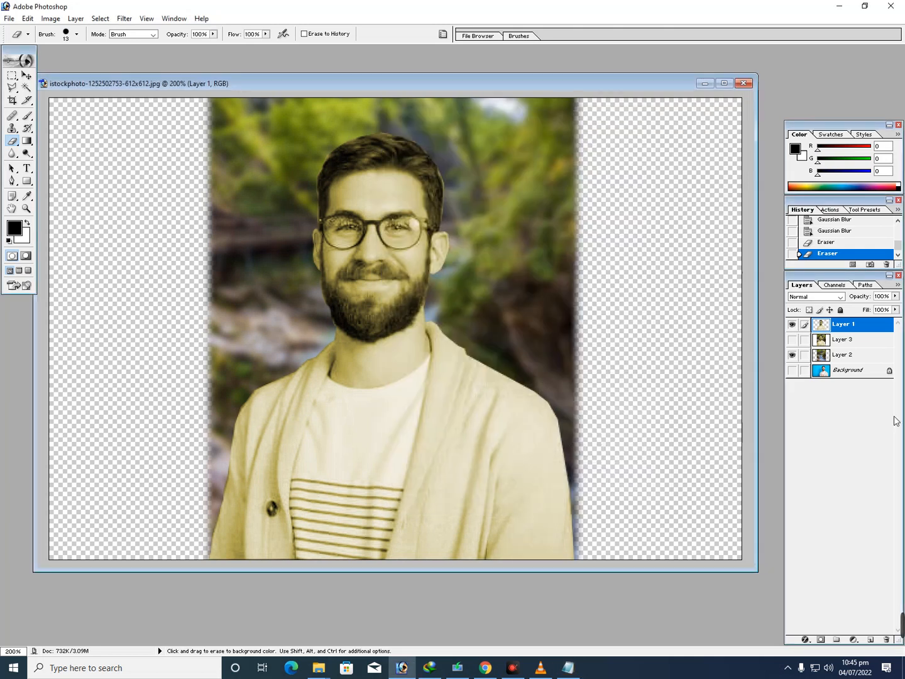
# Move the blurred waterfall in Layer 2 above Layer 3 in the layer stack, keeping it below Layer 1
pyautogui.click(793, 324)
pyautogui.click(793, 325)
pyautogui.keyDown('ctrl'); pyautogui.click(849, 359); pyautogui.keyUp('ctrl')
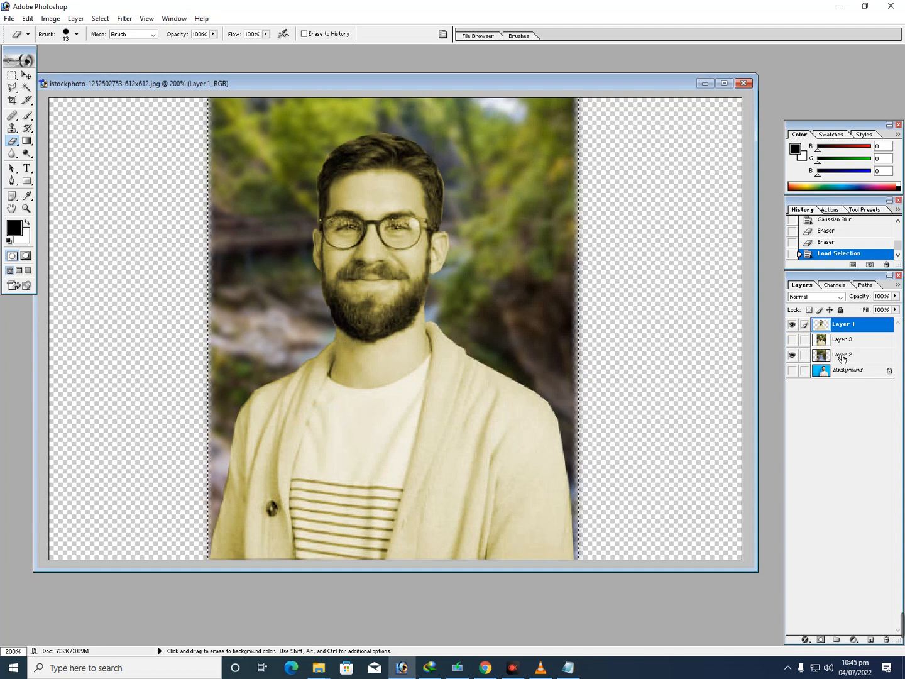
pyautogui.click(843, 356)
pyautogui.moveTo(843, 357)
pyautogui.mouseDown()
pyautogui.moveTo(840, 343)
pyautogui.moveTo(842, 369)
pyautogui.mouseUp()
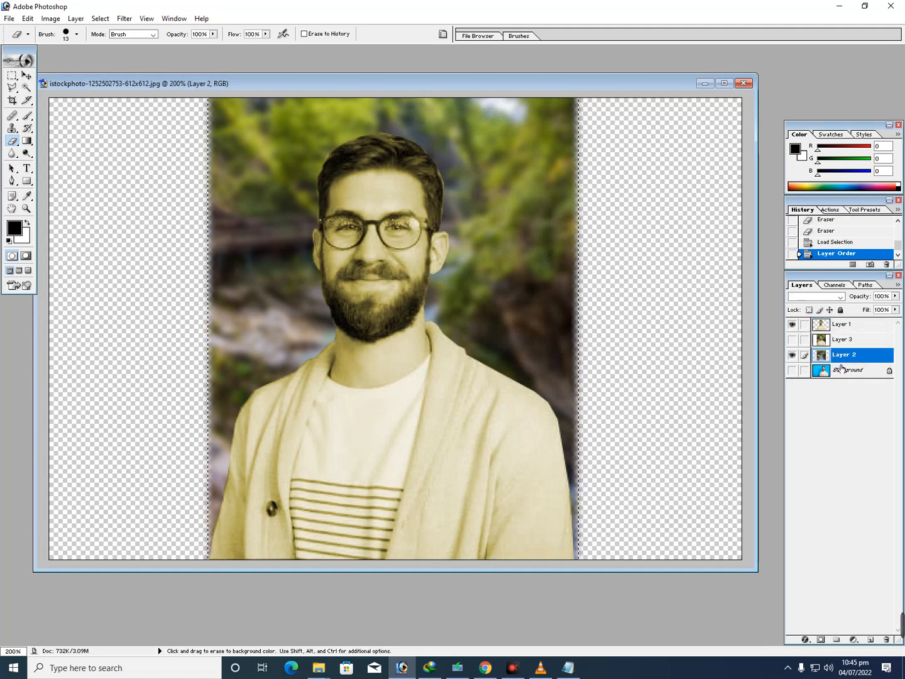
# Show only the sharp composite in Layer 3, clear the selection and activate the Move tool
pyautogui.click(794, 340)
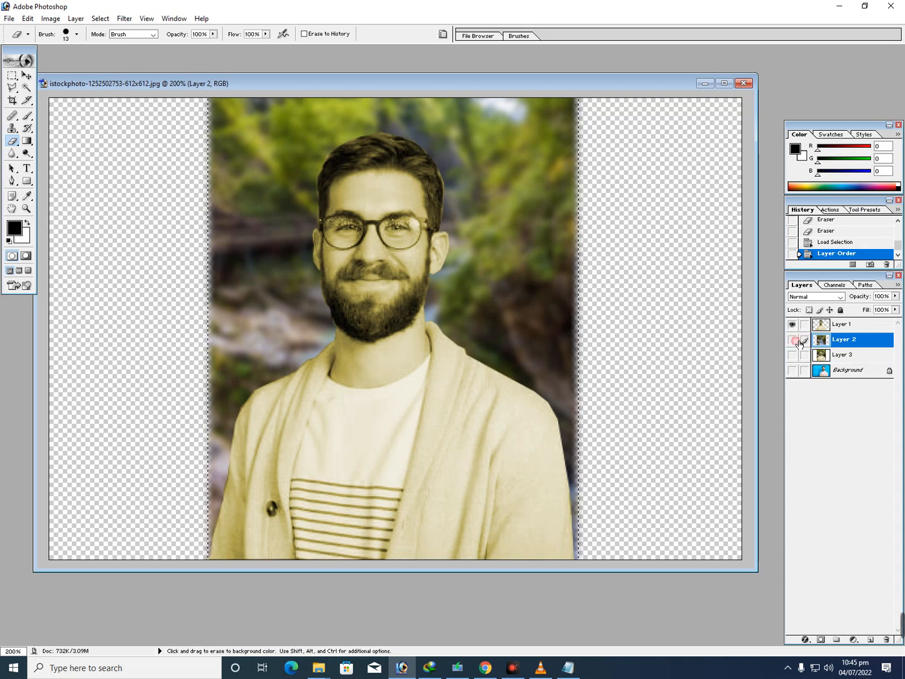
pyautogui.click(794, 356)
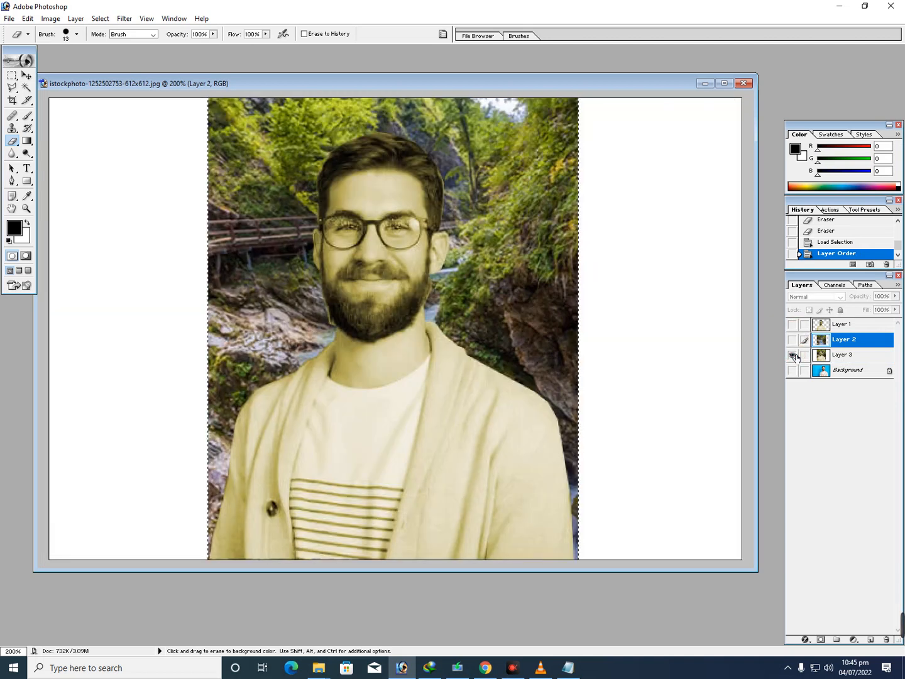
pyautogui.hotkey('ctrl', 'd')
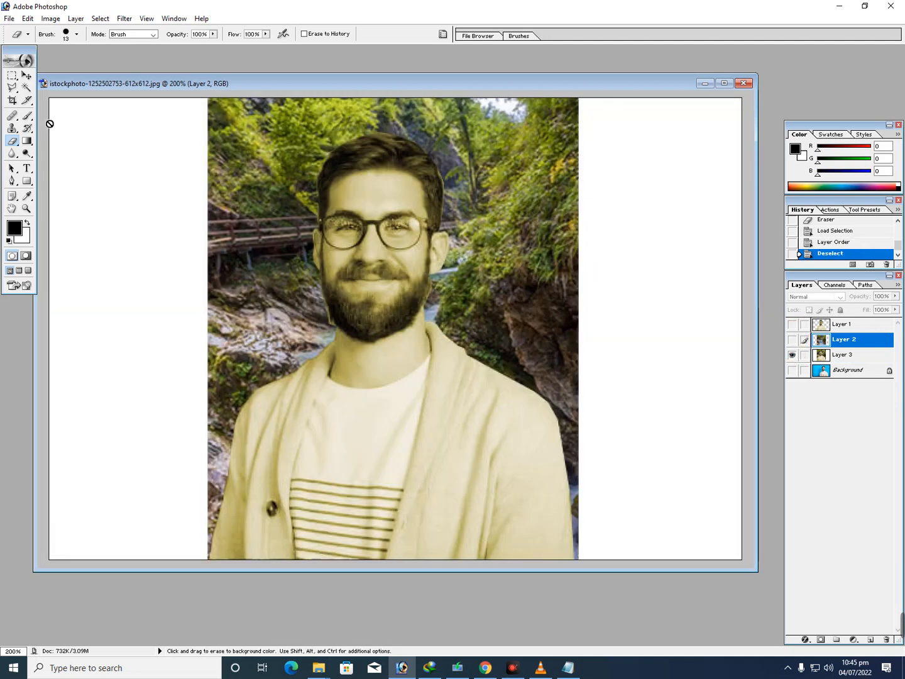
pyautogui.click(26, 76)
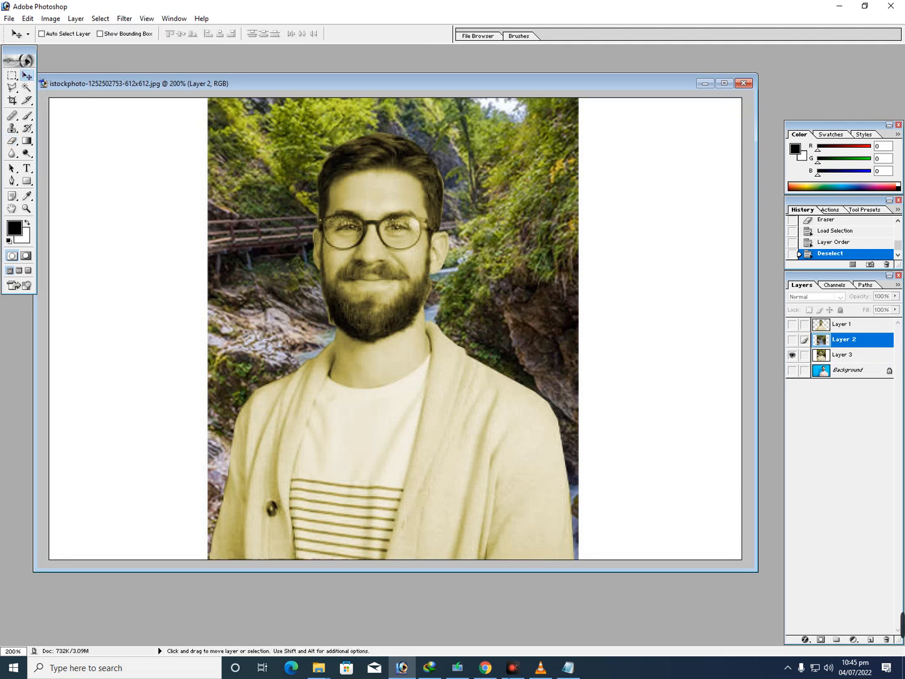
# Add the line "orignal" to the notes in Notepad and return to Photoshop
pyautogui.click(567, 666)
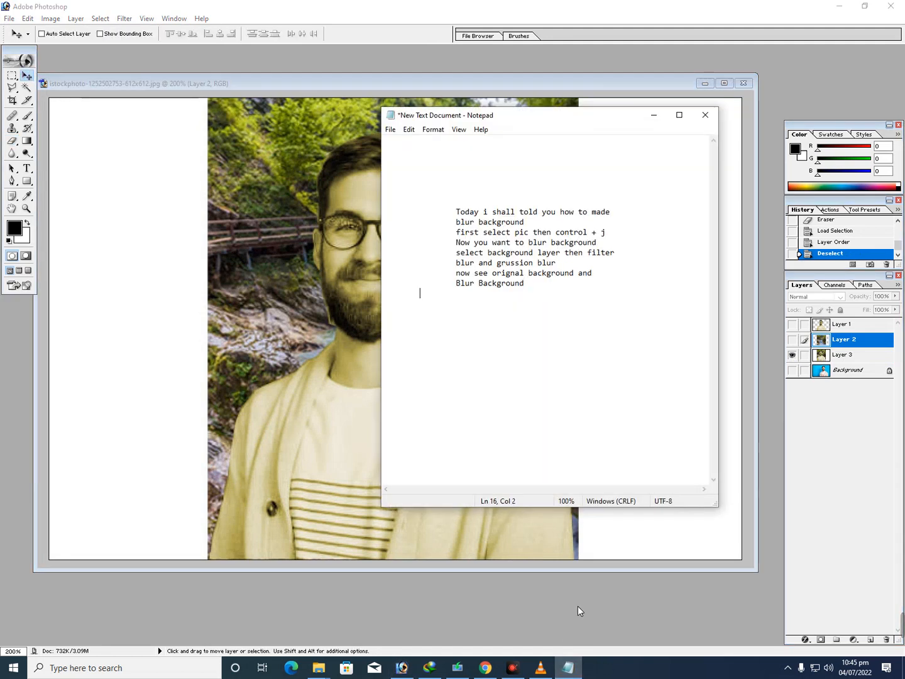
pyautogui.press('Tab')
pyautogui.write('orignal')
pyautogui.click(654, 115)
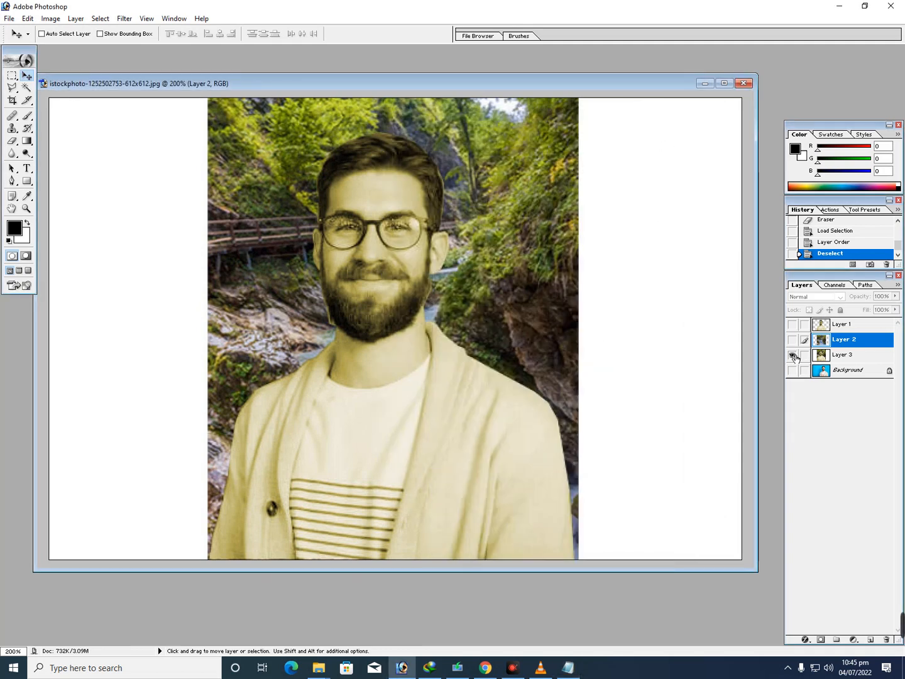
# Hide Layer 3 and show the man in Layer 1 over the blurred waterfall in Layer 2
pyautogui.click(792, 355)
pyautogui.click(792, 339)
pyautogui.click(793, 323)
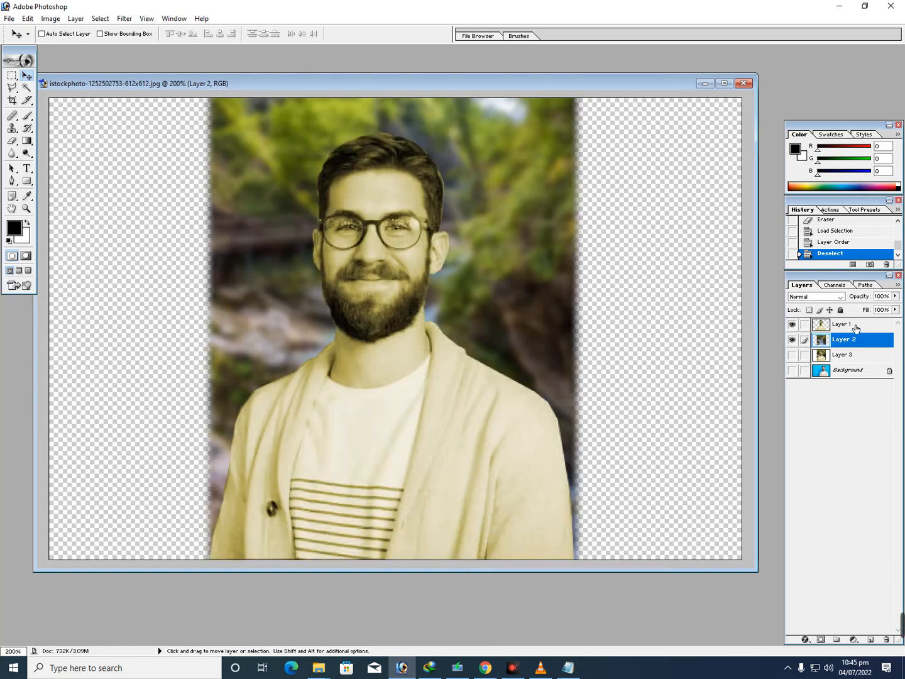
# Nudge the blurred waterfall in Layer 2 slightly upward
pyautogui.press('Up')
pyautogui.press('Down')
pyautogui.hotkey('shift', '+')
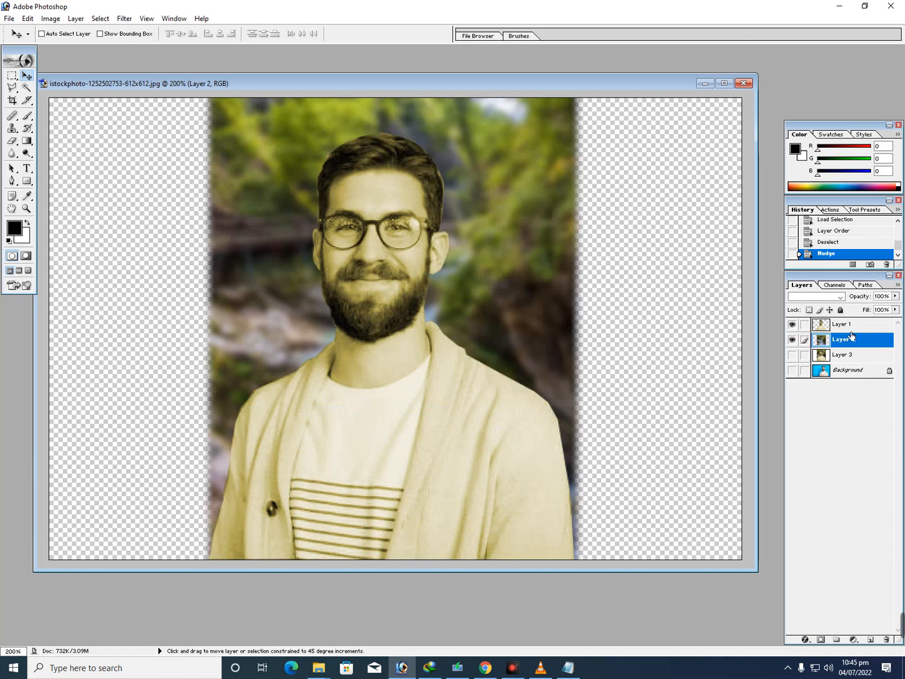
pyautogui.hotkey('shift', 'Up')
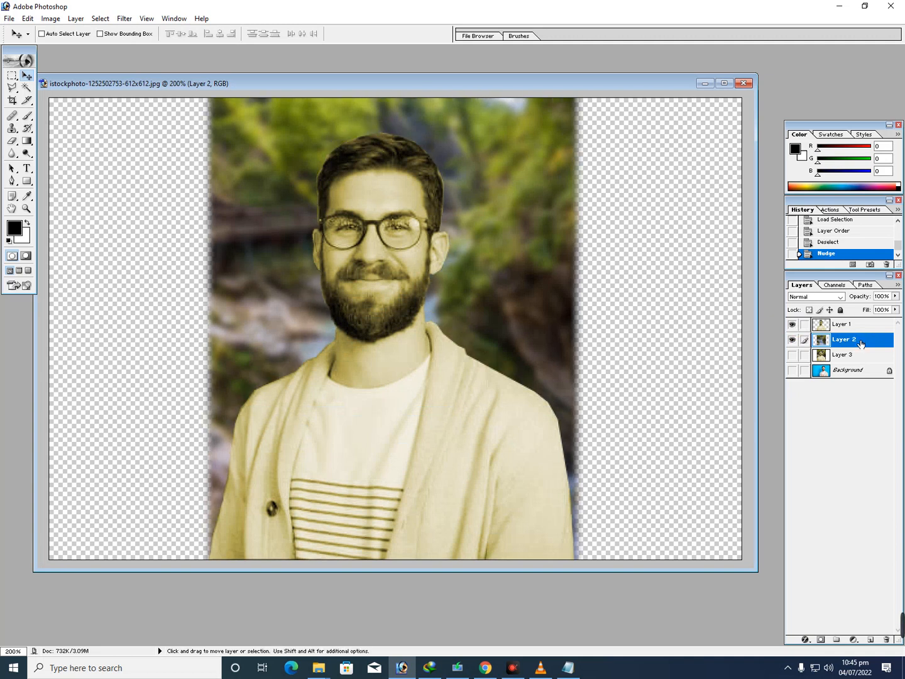
# Hide Layer 1 and switch between the sharp composite in Layer 3 and the blurred waterfall in Layer 2 to compare them
pyautogui.click(792, 339)
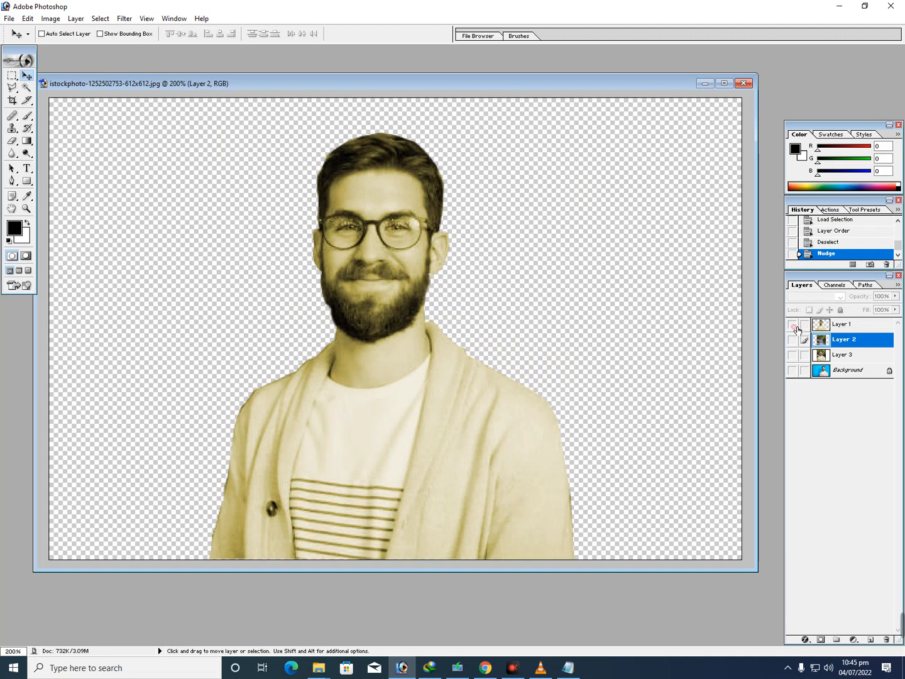
pyautogui.click(794, 326)
pyautogui.click(795, 356)
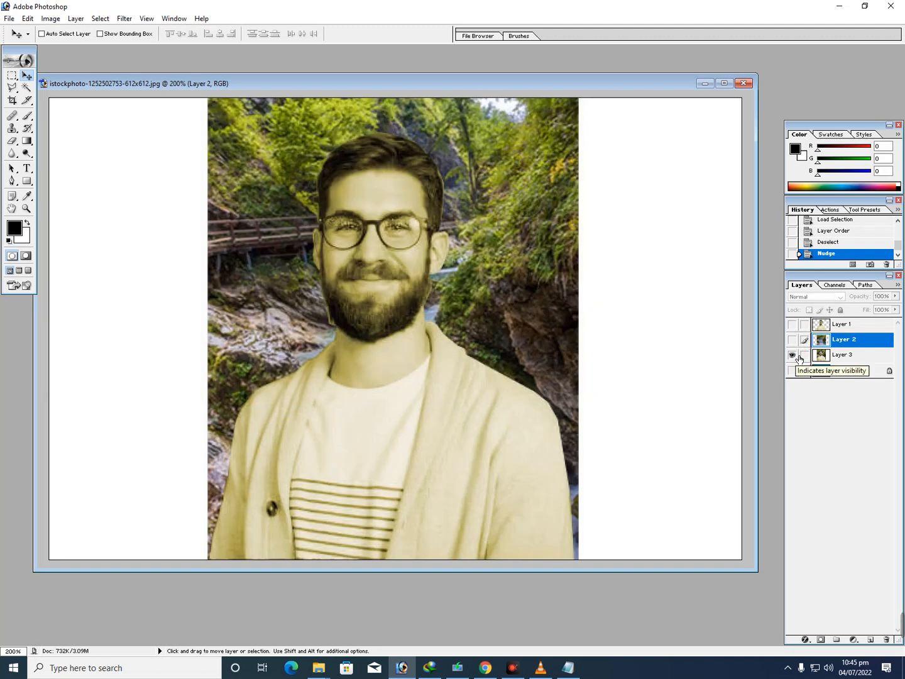
pyautogui.click(793, 355)
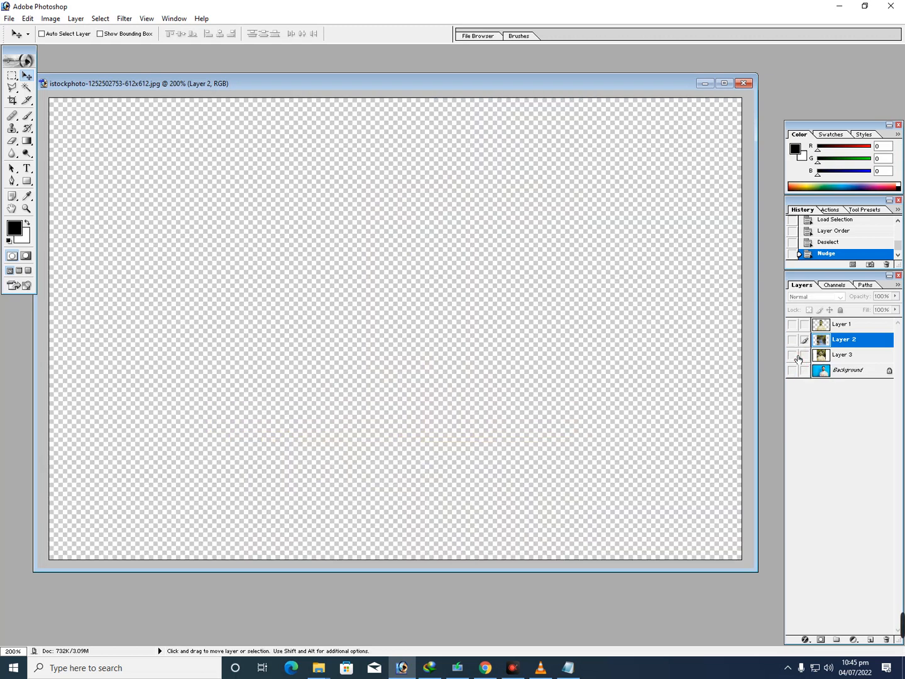
pyautogui.click(794, 355)
pyautogui.click(793, 340)
pyautogui.click(795, 355)
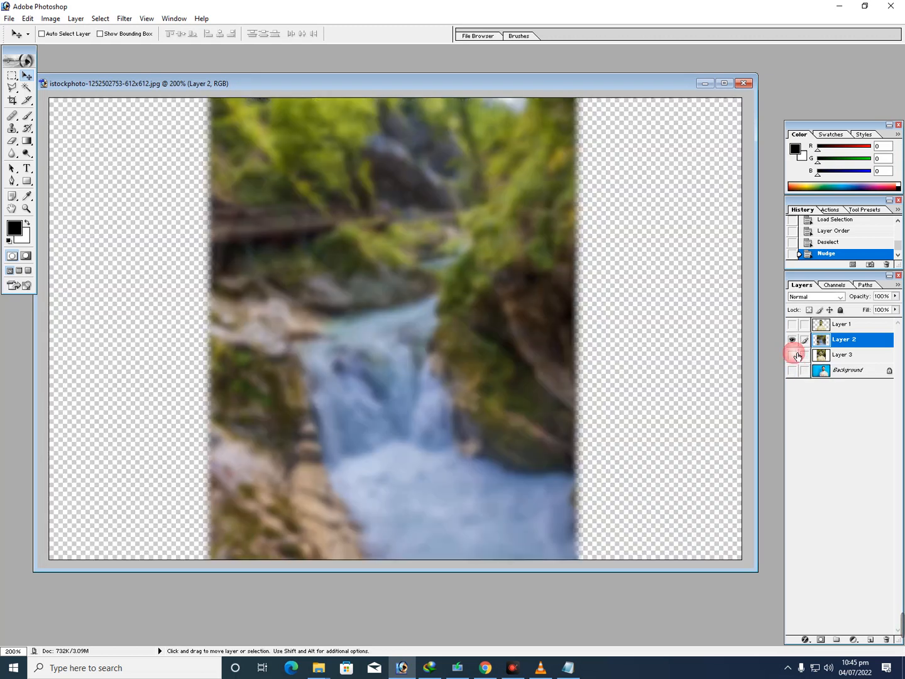
pyautogui.click(795, 354)
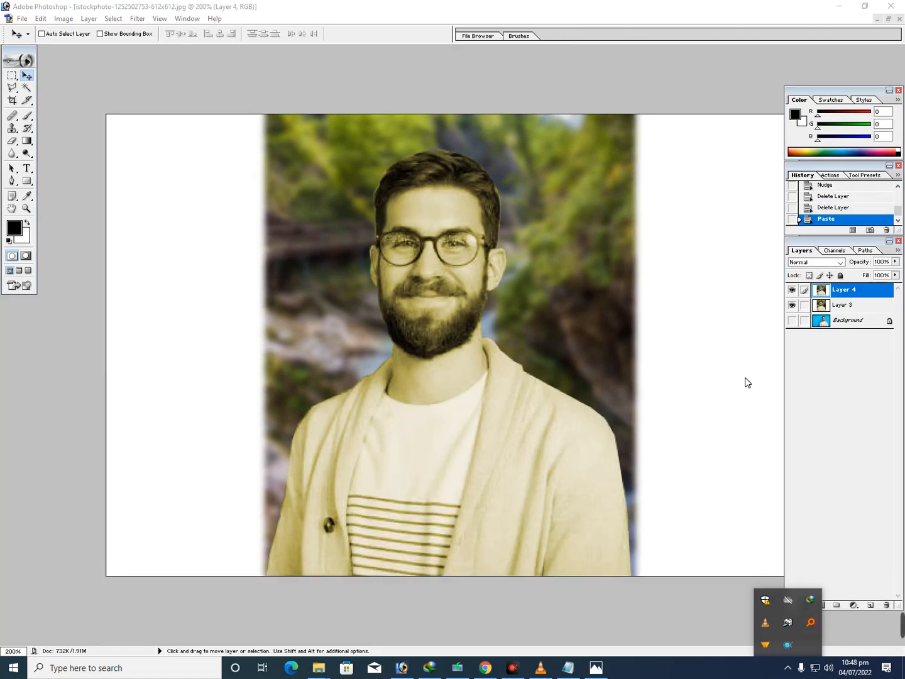
# Toggle Layer 4's visibility to compare its blurred background with the sharp one in Layer 3, leaving Layer 4 hidden
pyautogui.click(778, 359)
pyautogui.click(794, 292)
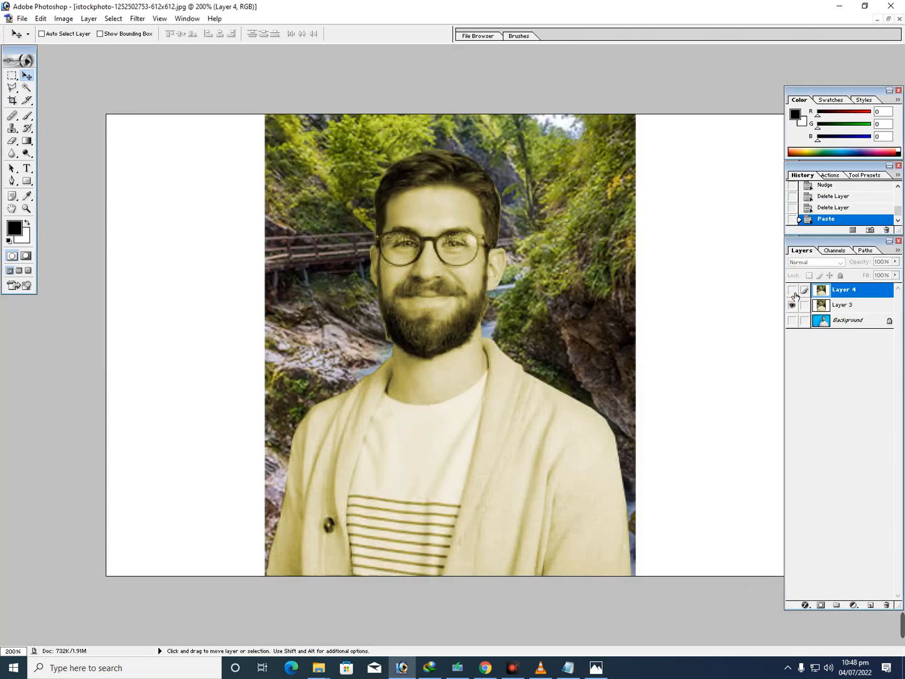
pyautogui.click(794, 291)
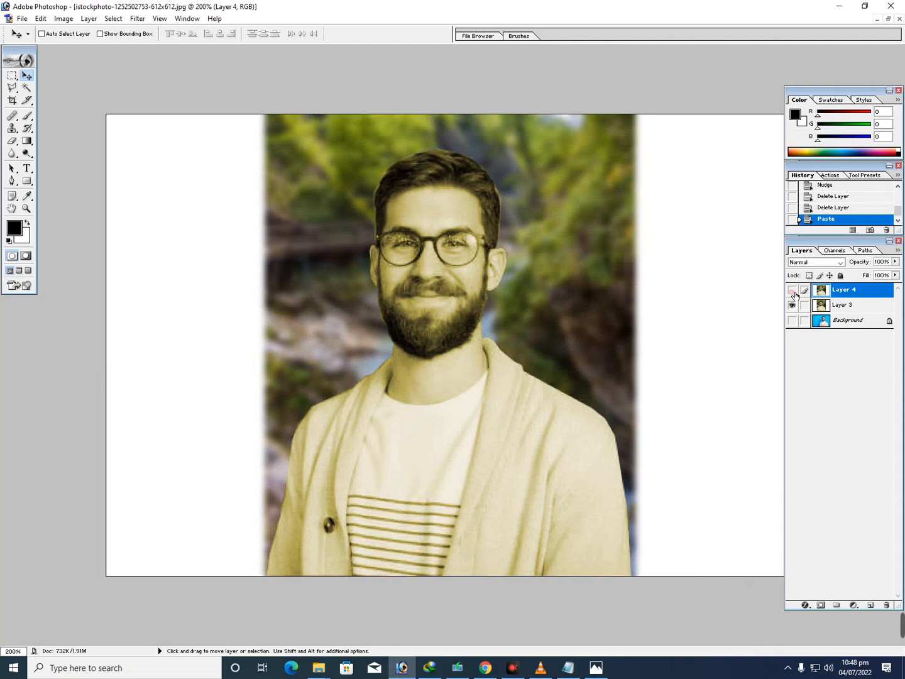
pyautogui.click(794, 292)
pyautogui.click(592, 669)
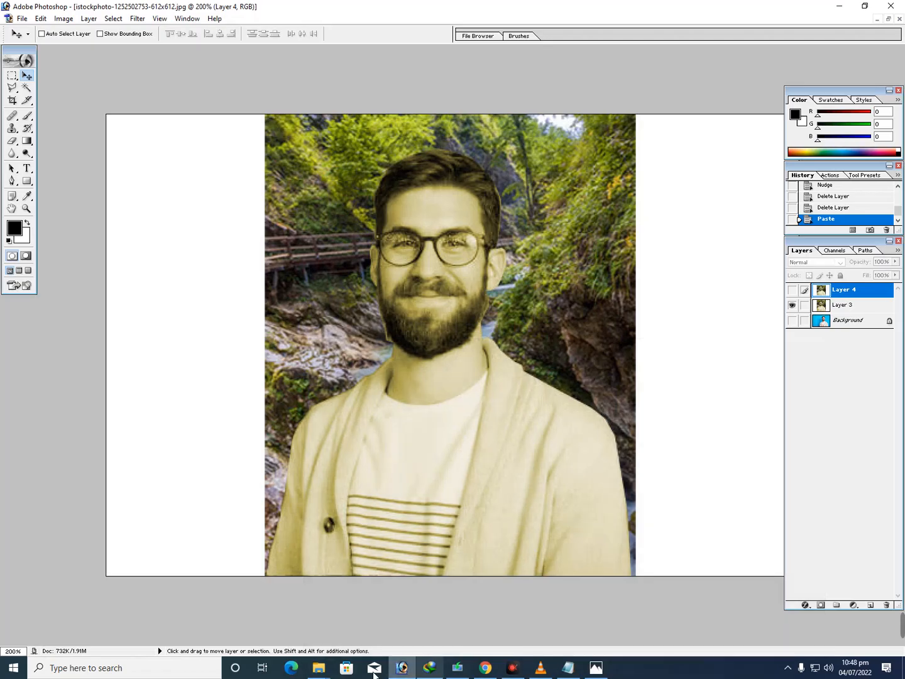
# Change the last line of the Notepad notes to "see orignal and blur background" and return to Photoshop
pyautogui.click(569, 668)
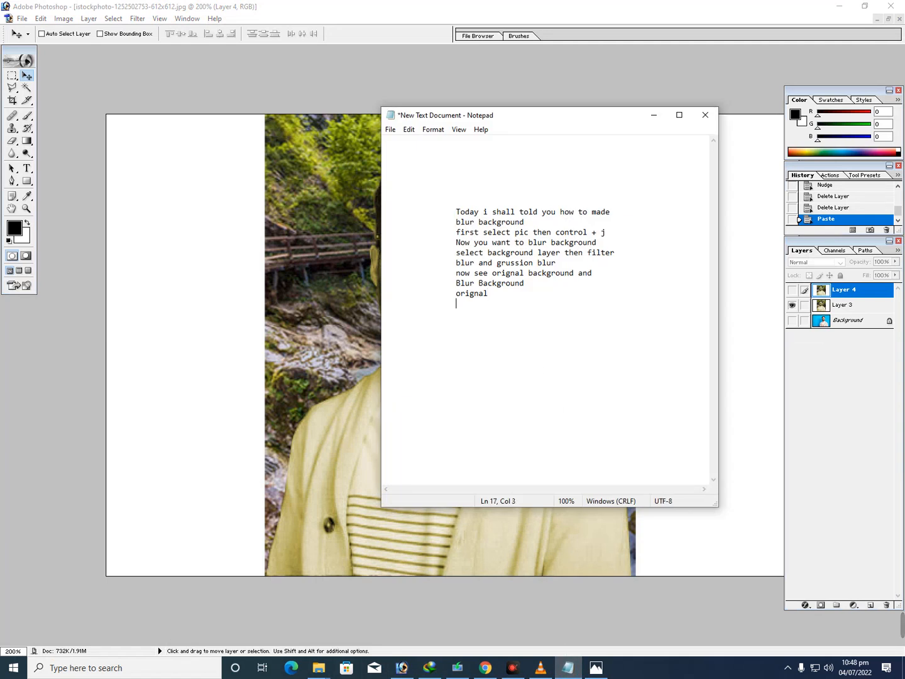
pyautogui.click(456, 293)
pyautogui.write('see')
pyautogui.press('Right')
pyautogui.press('Right')
pyautogui.press('Right')
pyautogui.write('backgro')
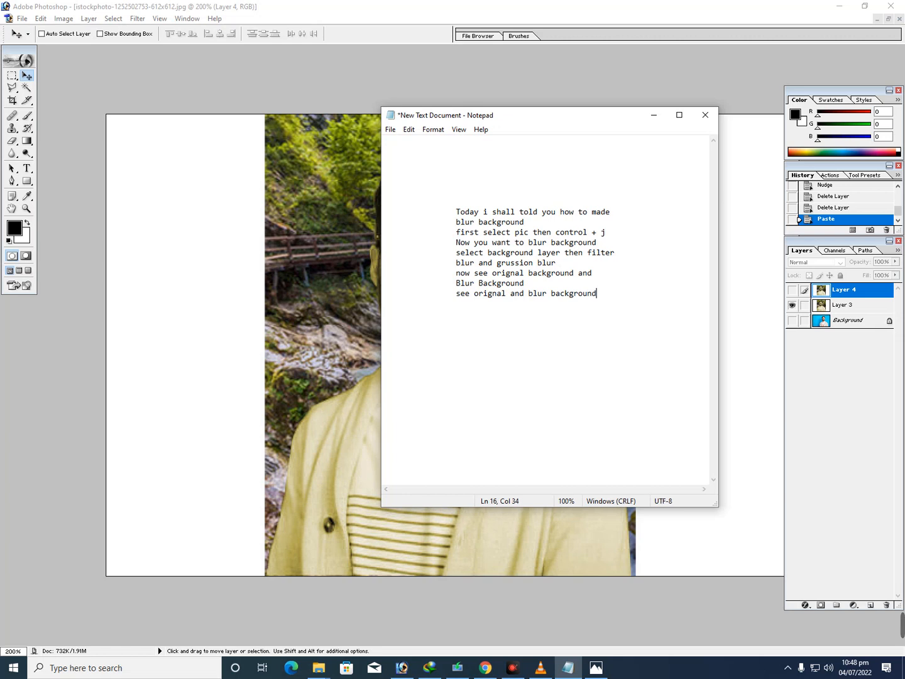
pyautogui.click(654, 115)
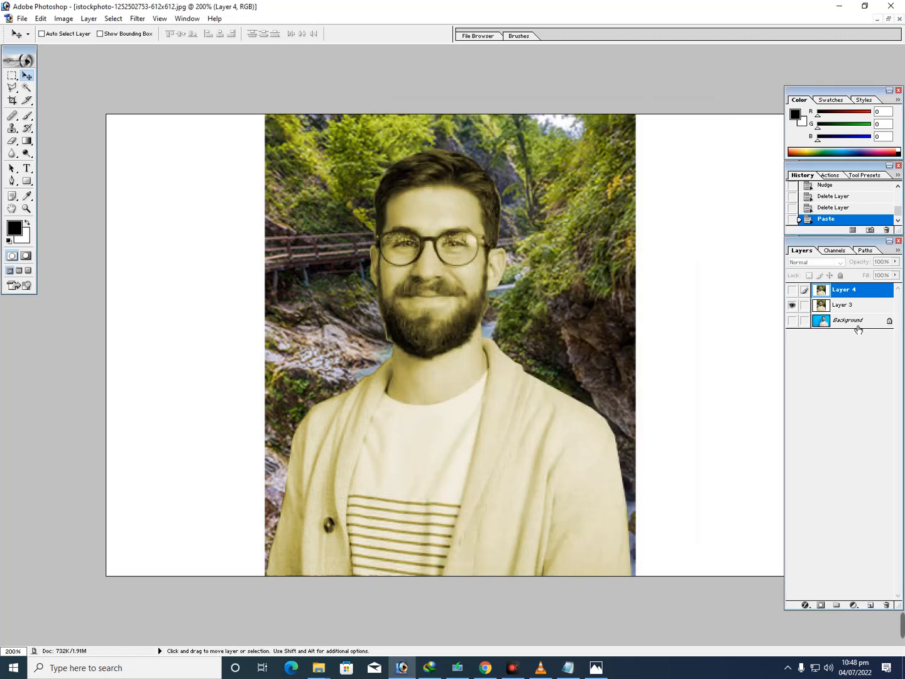
# Toggle Layer 4 repeatedly to compare the blurred and original backgrounds, leaving the blurred version shown
pyautogui.click(794, 291)
pyautogui.click(793, 292)
pyautogui.click(796, 292)
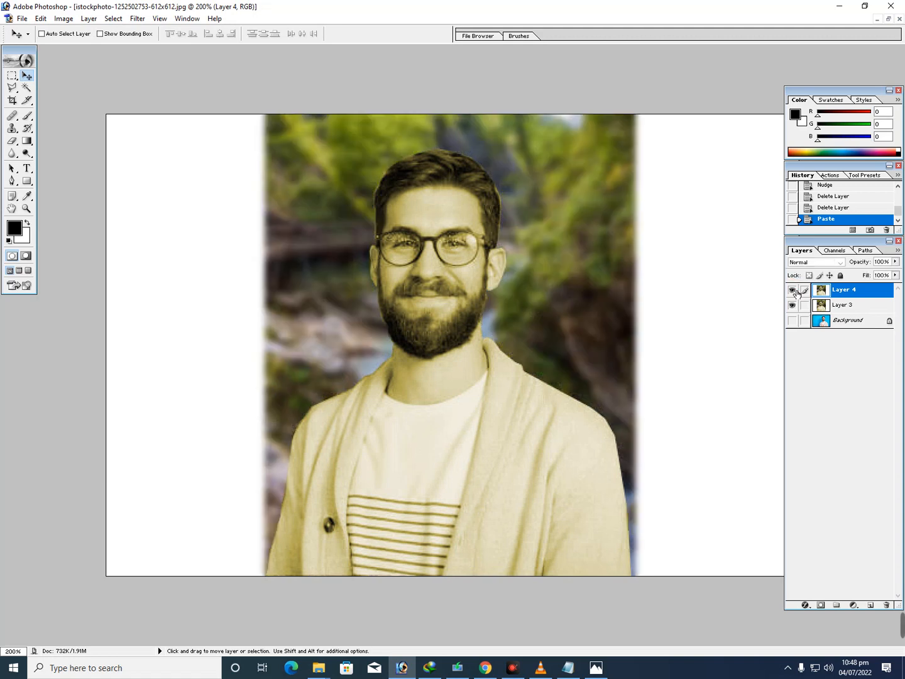
pyautogui.click(796, 291)
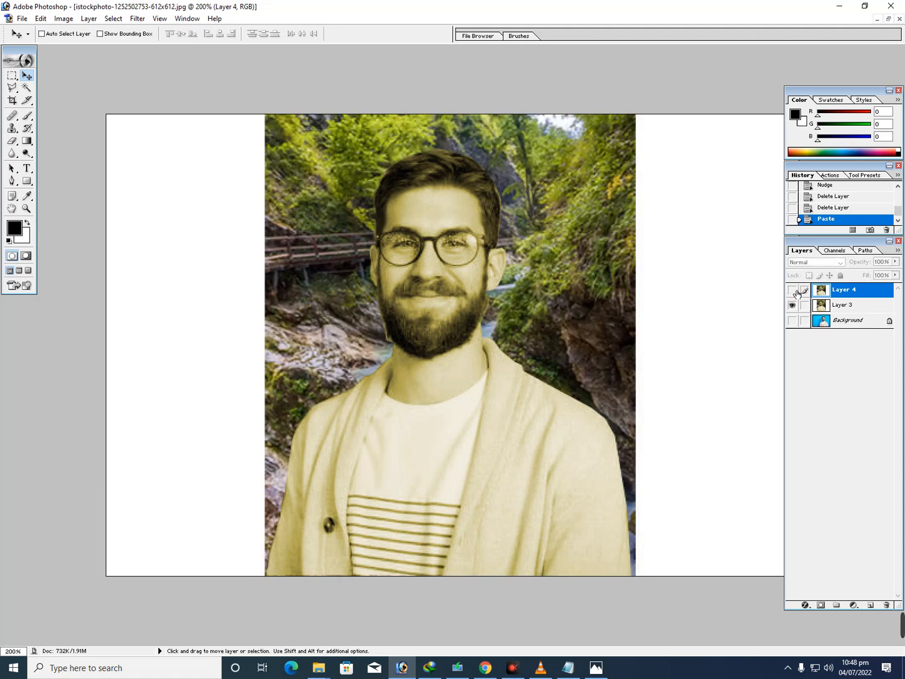
pyautogui.click(795, 292)
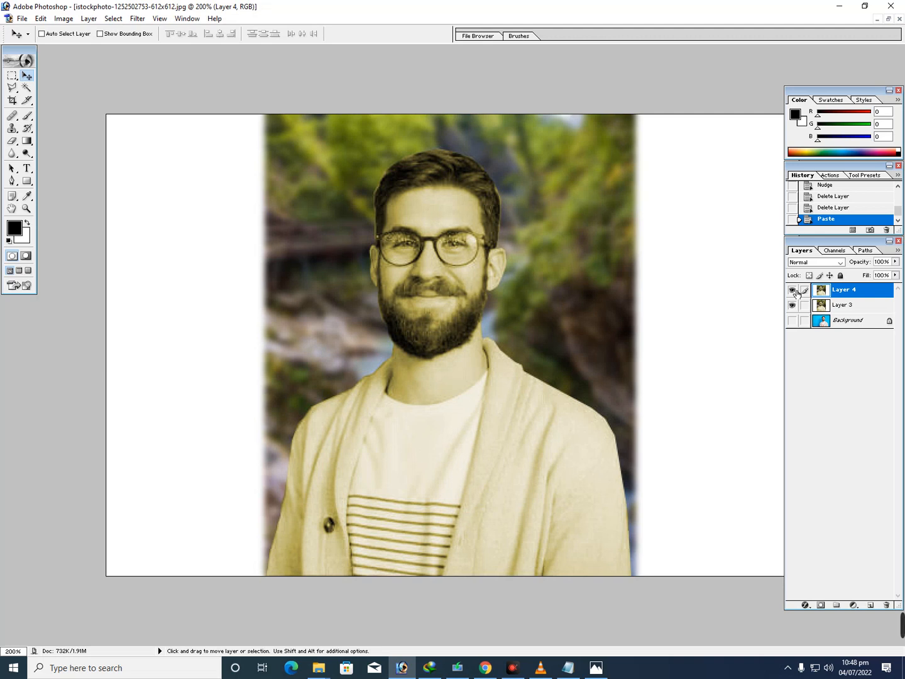
pyautogui.click(791, 667)
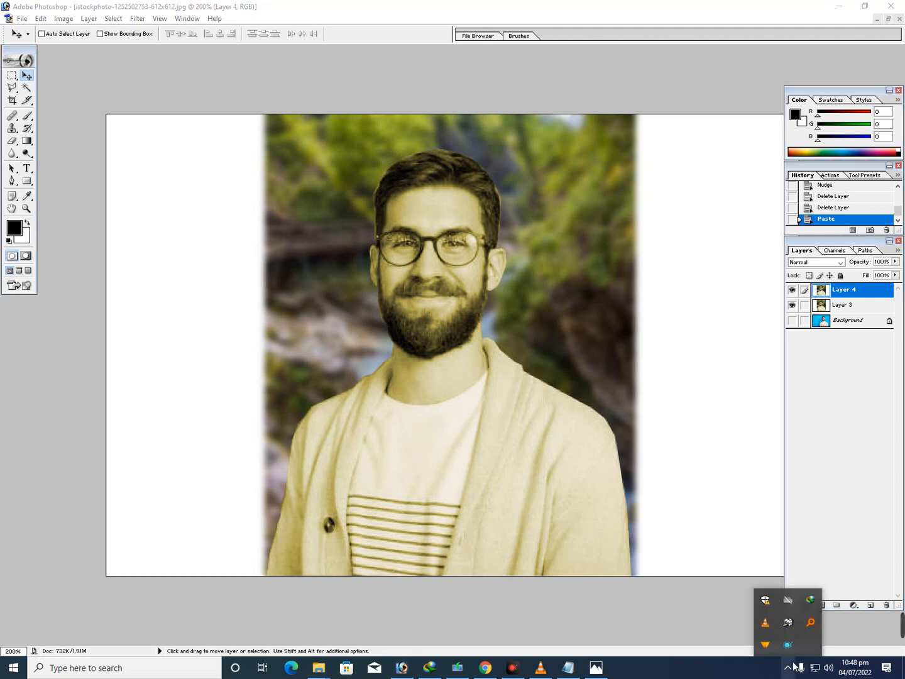